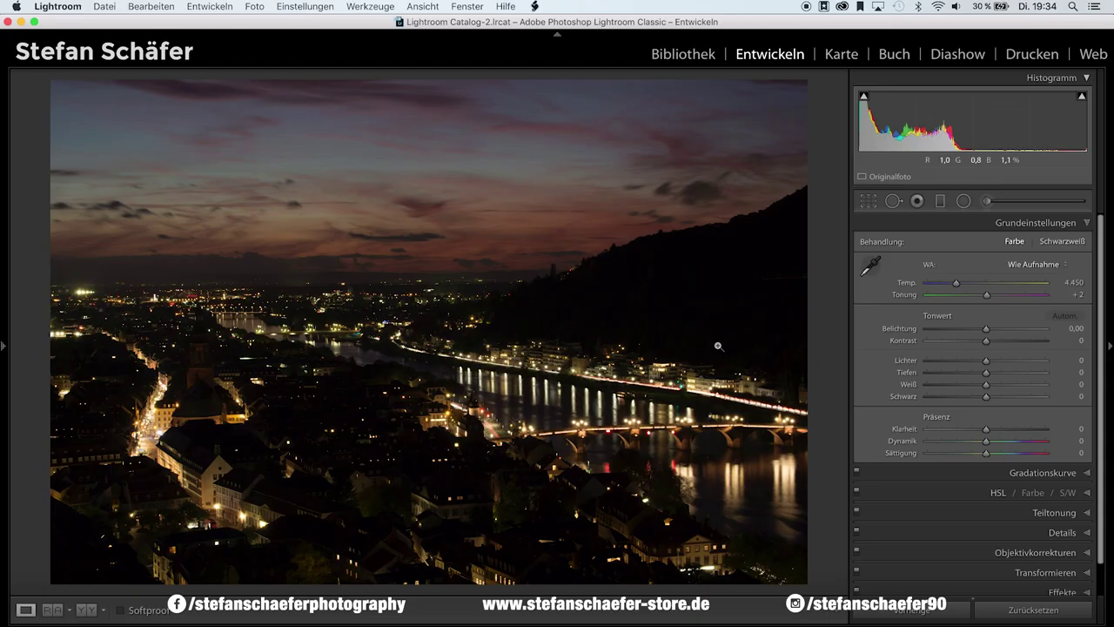
Step: Go to the rock landscape photo and set Highlights −20, Shadows +41 and Contrast +7
{"action": "key", "text": "Right"}
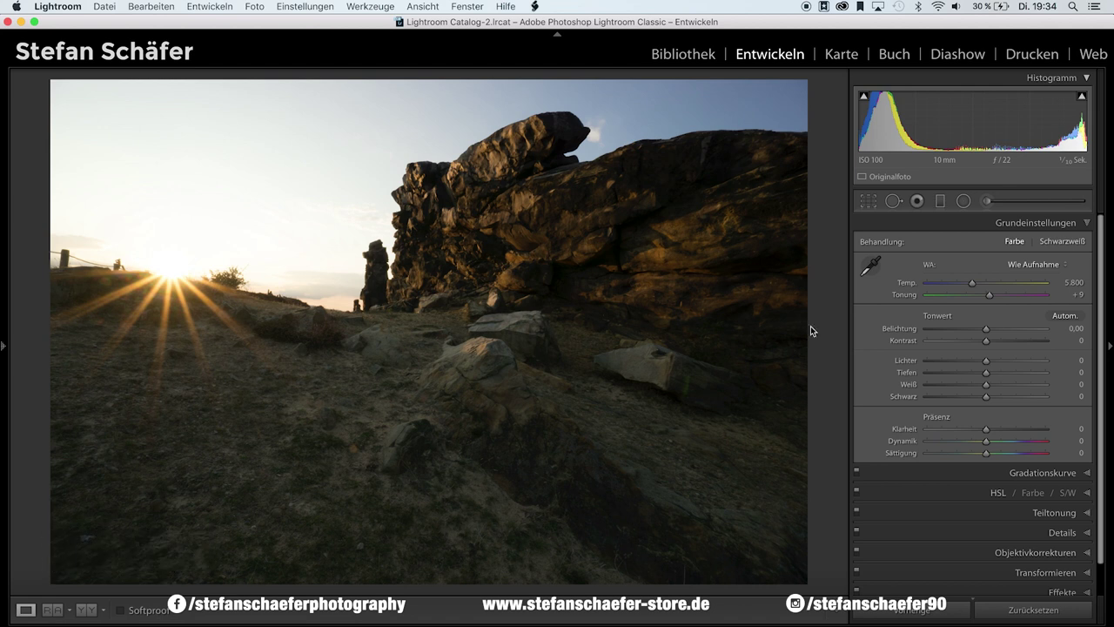
{"action": "mouse_move", "coordinate": [986, 361]}
{"action": "left_mouse_down"}
{"action": "mouse_move", "coordinate": [914, 366]}
{"action": "mouse_move", "coordinate": [1011, 373]}
{"action": "left_mouse_up"}
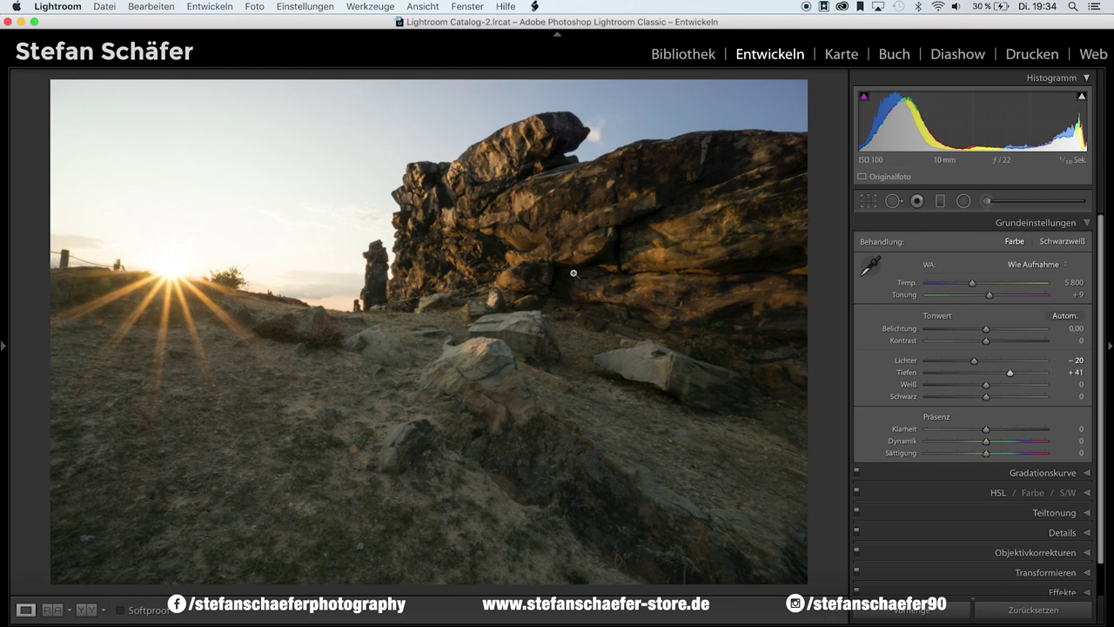
{"action": "left_click", "coordinate": [491, 327]}
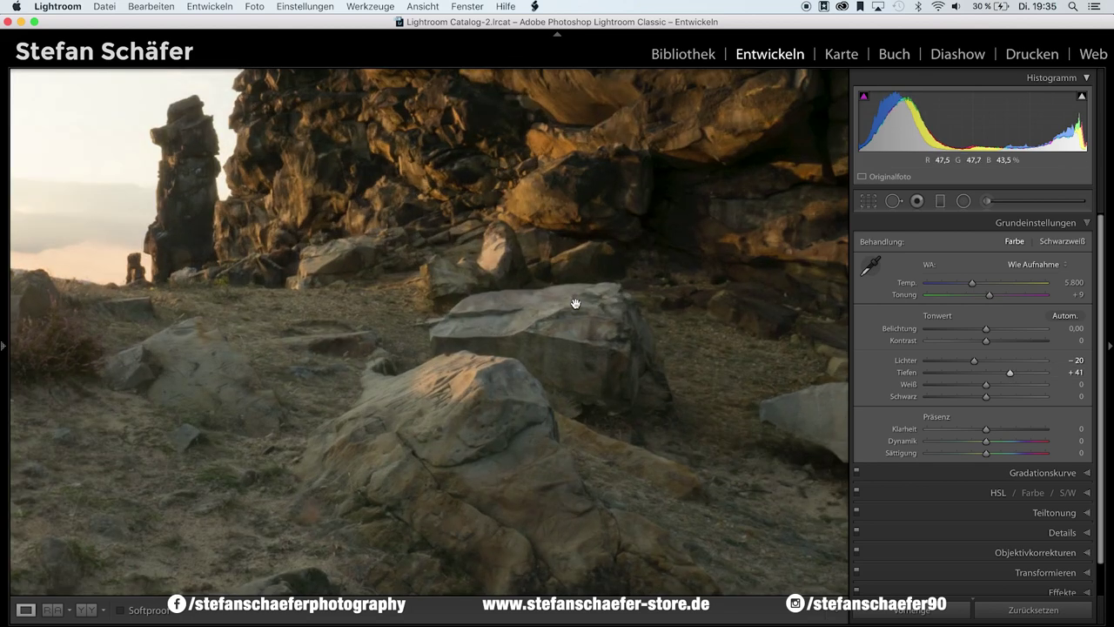
{"action": "left_click", "coordinate": [610, 296]}
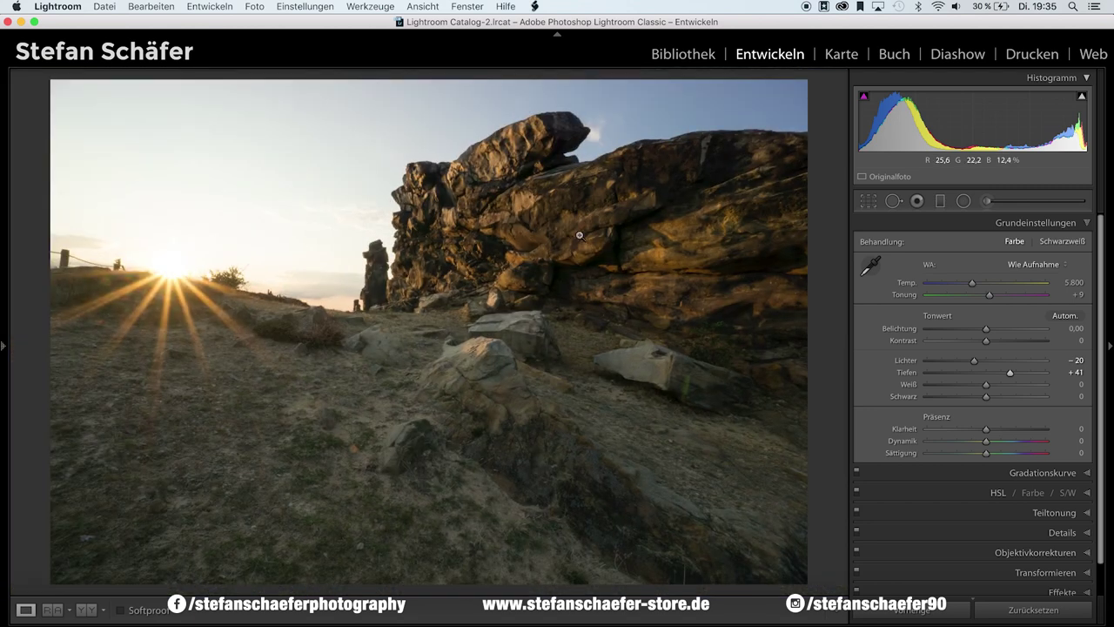
{"action": "scroll", "coordinate": [1009, 409], "scroll_direction": "down", "scroll_amount": 1}
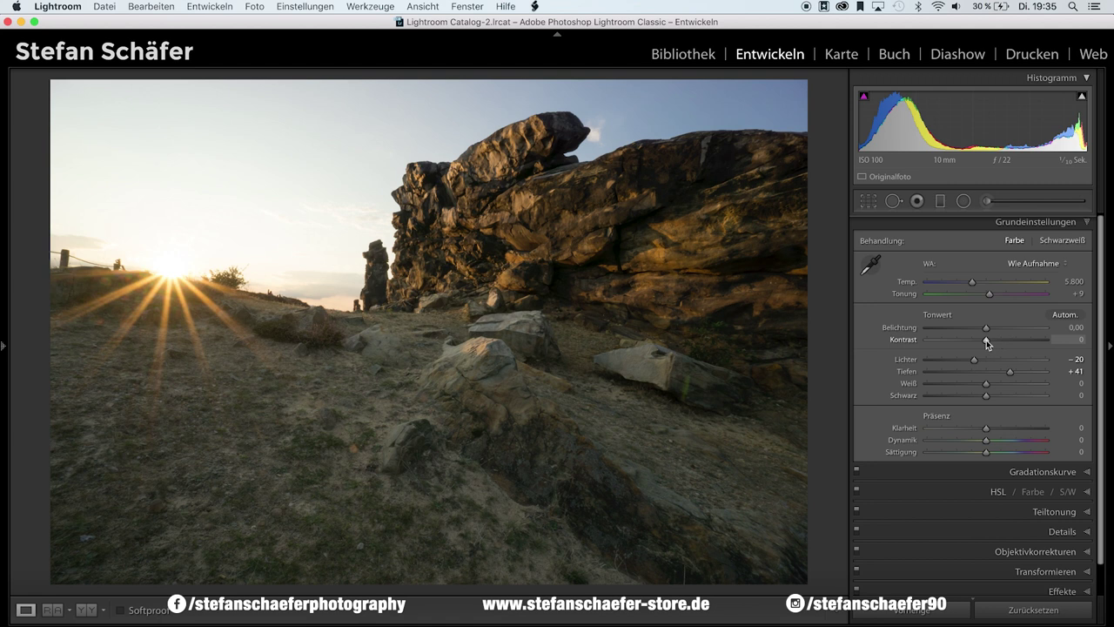
{"action": "left_click_drag", "start_coordinate": [987, 340], "coordinate": [990, 341]}
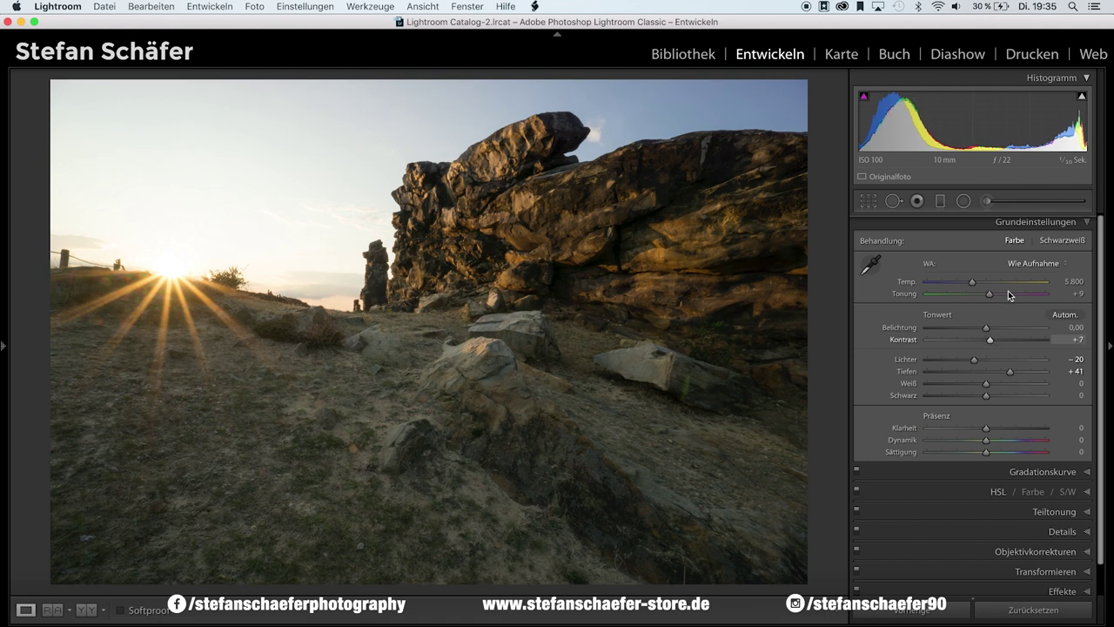
{"action": "left_click", "coordinate": [1035, 262]}
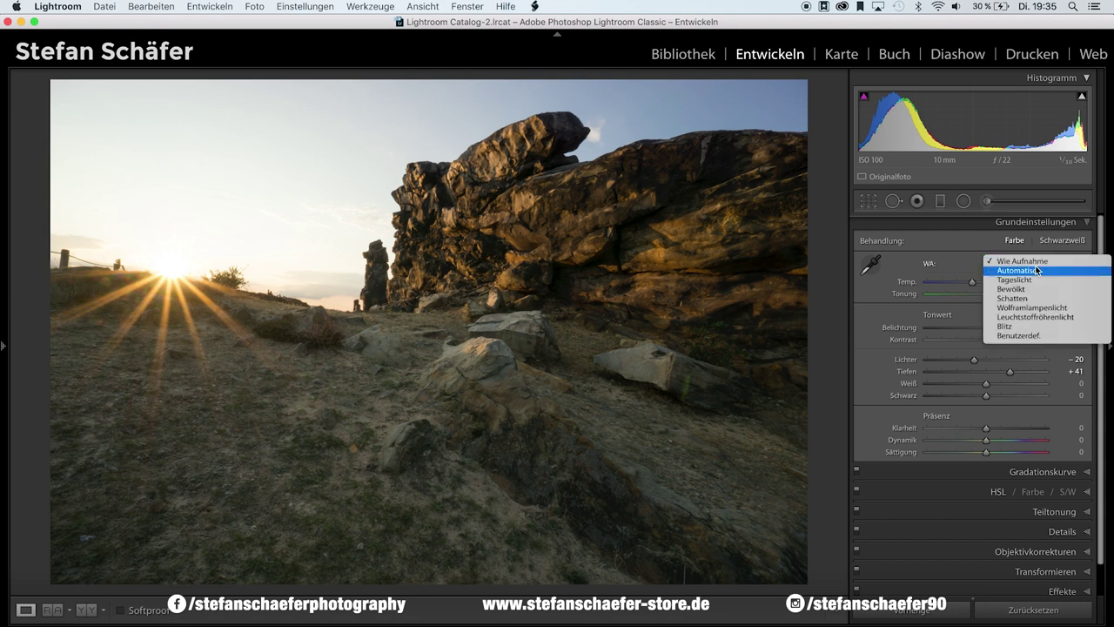
Step: Try the Automatisch, Tageslicht and Bewölkt white balance presets on the rock photo
{"action": "left_click", "coordinate": [1036, 273]}
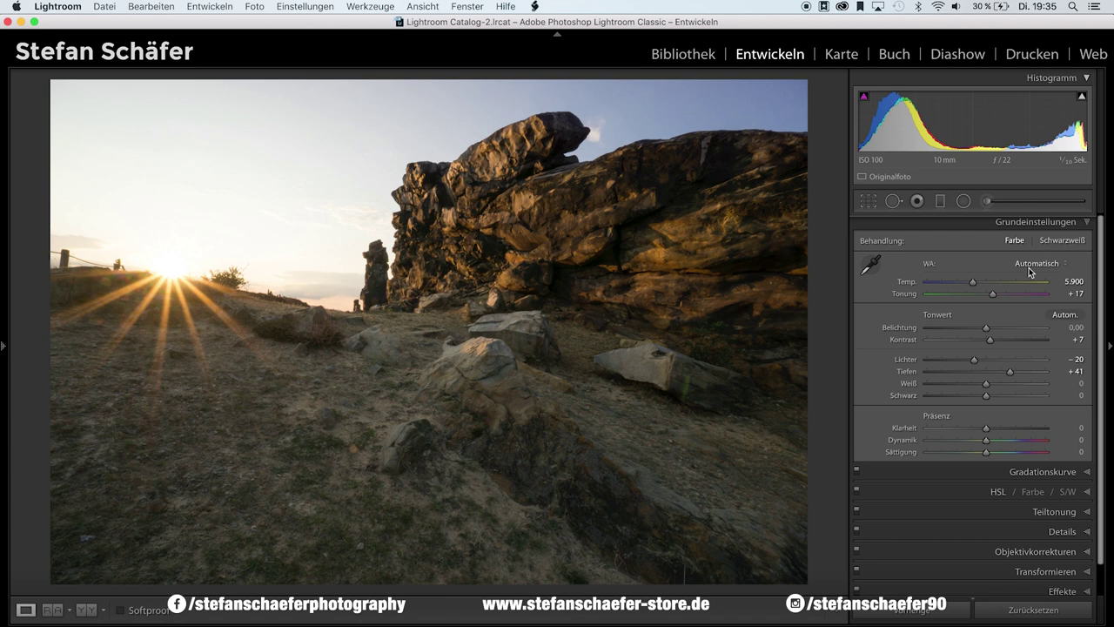
{"action": "left_click", "coordinate": [1030, 271]}
{"action": "left_click", "coordinate": [1030, 272]}
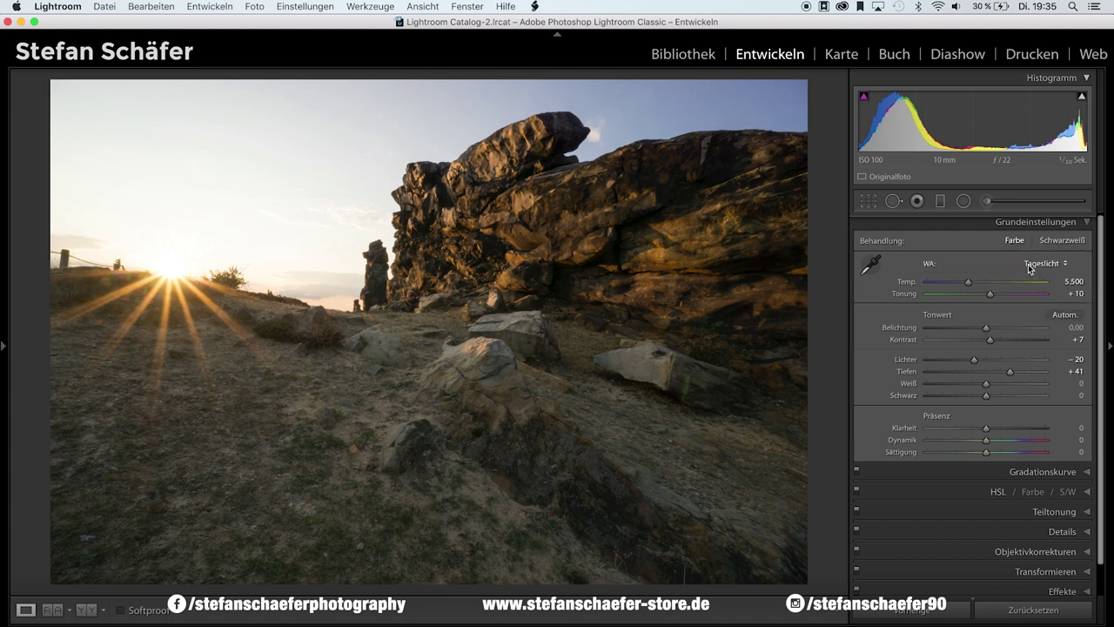
{"action": "left_click", "coordinate": [1038, 264]}
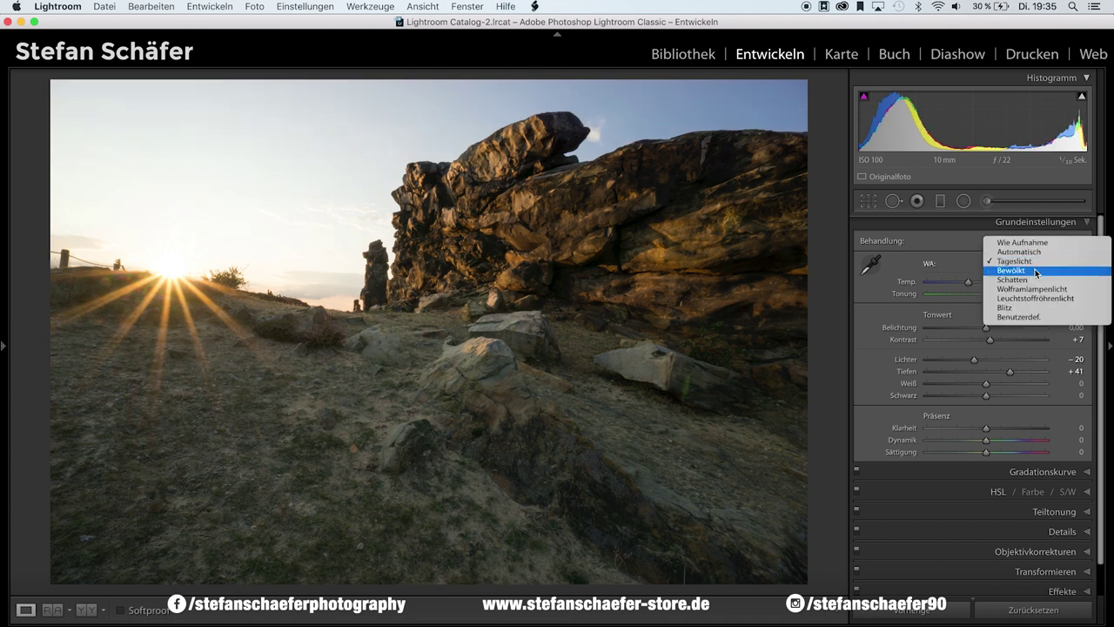
{"action": "left_click", "coordinate": [1036, 273]}
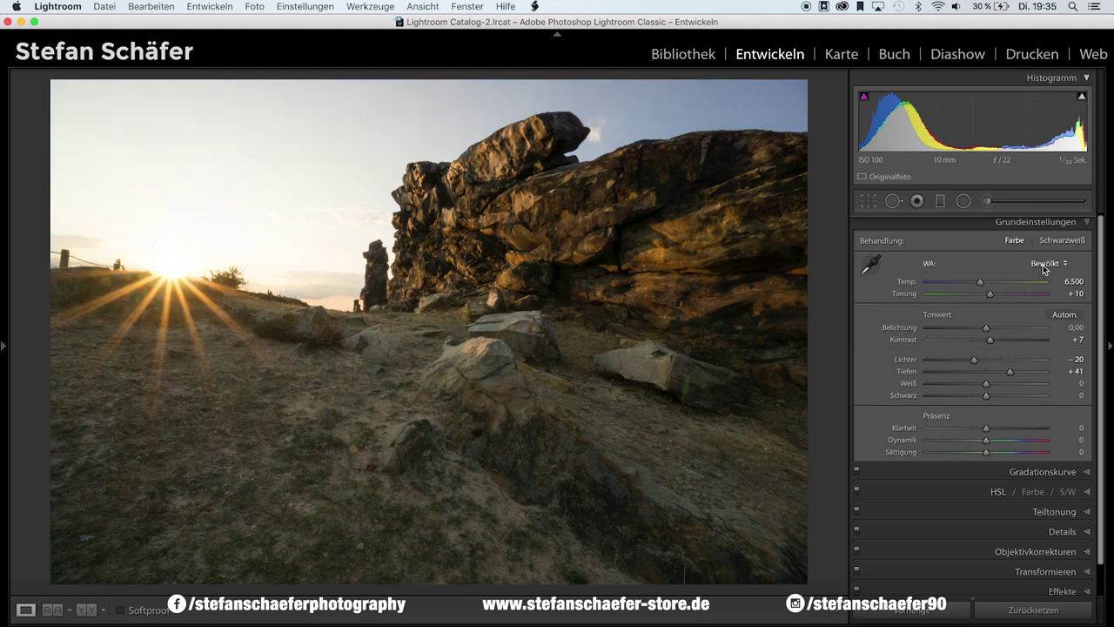
Step: Compare Schatten, settle on Bewölkt (Temp 6,500, Tint +10) and raise Clarity to +8
{"action": "left_click", "coordinate": [1045, 264]}
{"action": "left_click", "coordinate": [1041, 275]}
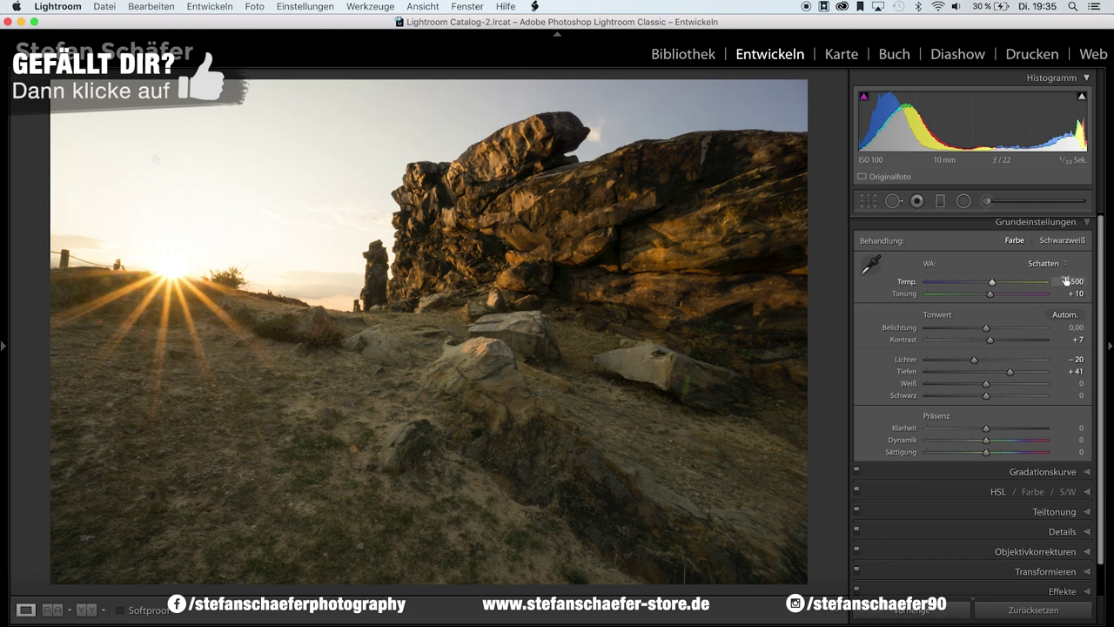
{"action": "left_click", "coordinate": [1045, 271]}
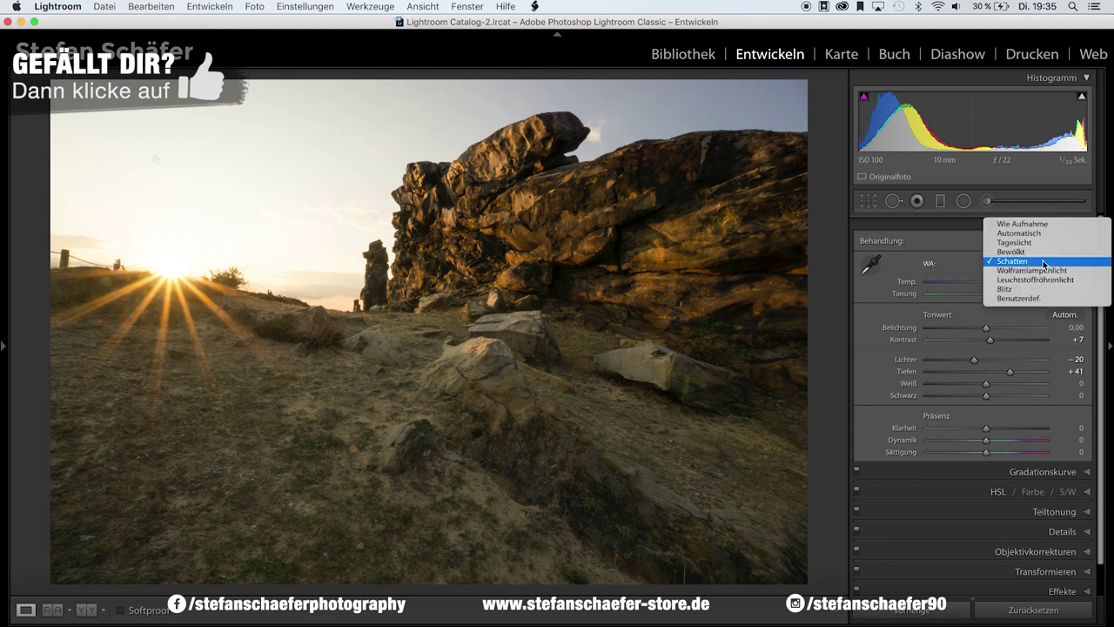
{"action": "left_click", "coordinate": [1036, 262]}
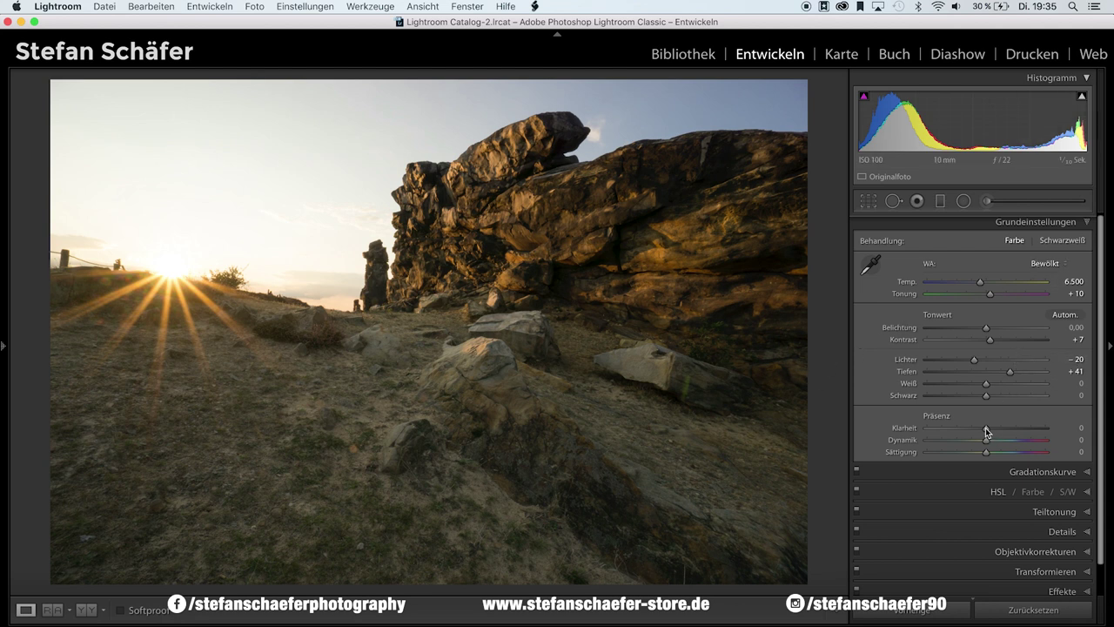
{"action": "left_click_drag", "start_coordinate": [991, 430], "coordinate": [993, 430]}
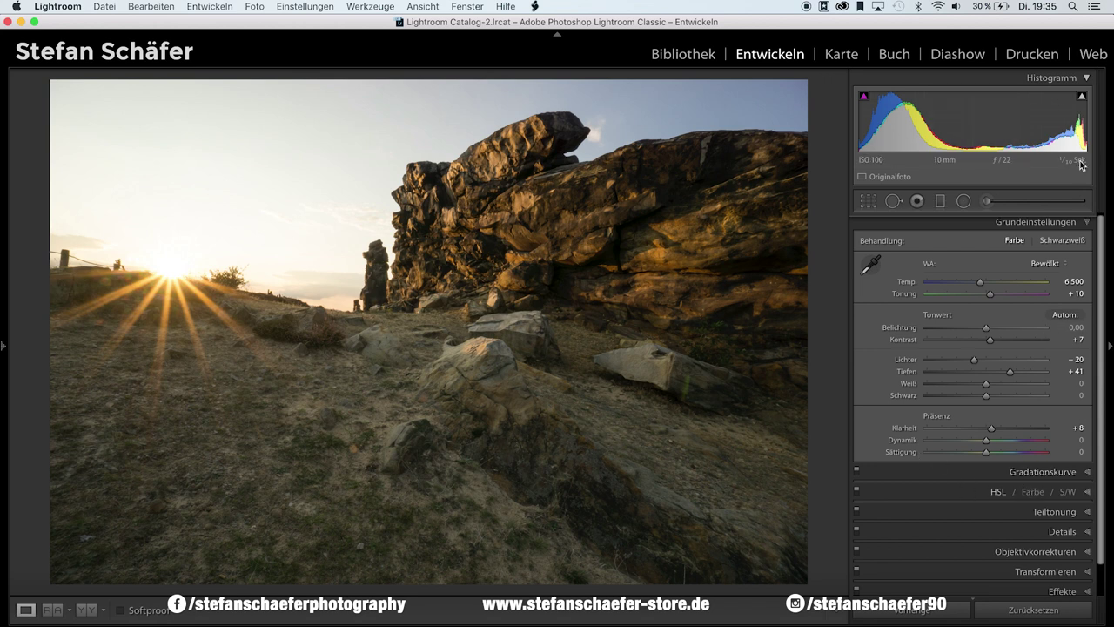
{"action": "scroll", "coordinate": [952, 305], "scroll_direction": "up", "scroll_amount": 1}
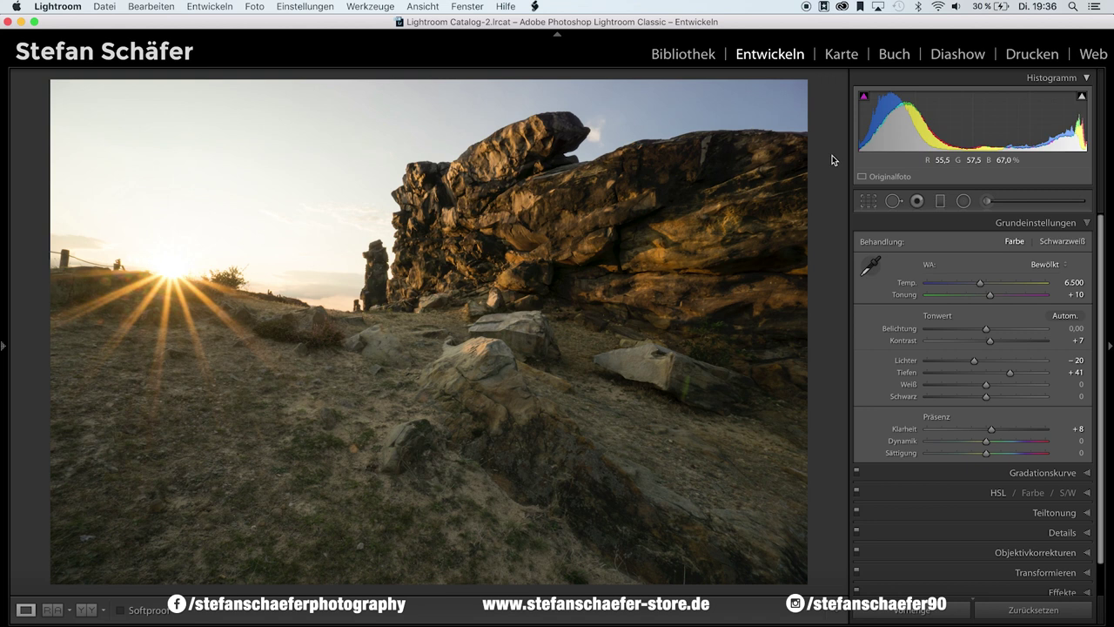
Step: In HSL, set Blue hue −28, Aqua luminance +37 and Blue luminance +58
{"action": "left_click", "coordinate": [995, 493]}
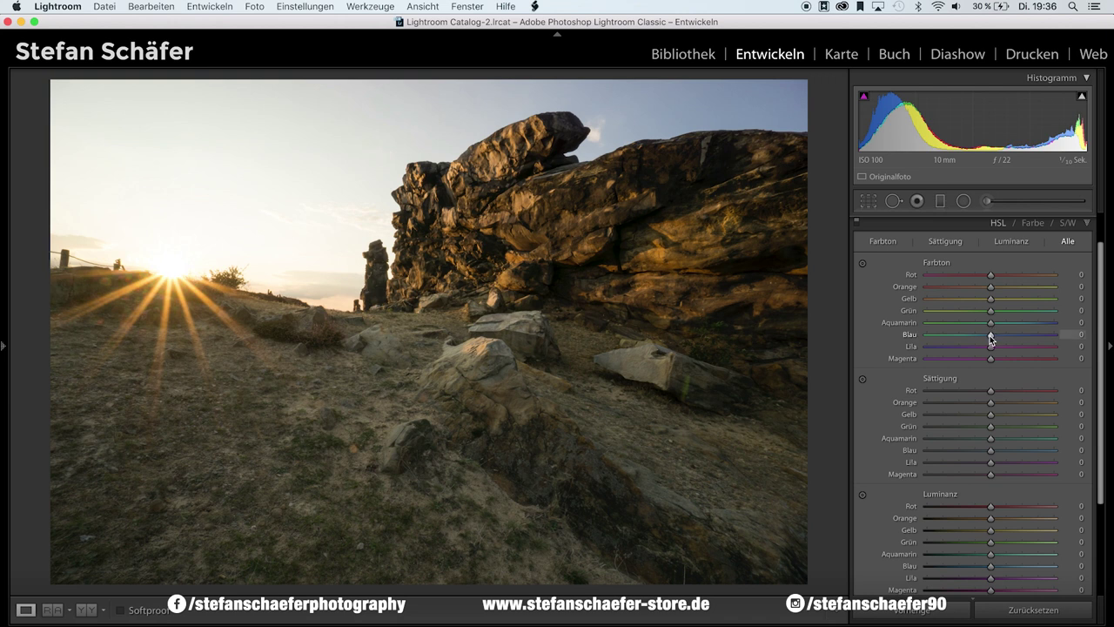
{"action": "left_click_drag", "start_coordinate": [981, 334], "coordinate": [969, 335]}
{"action": "left_click_drag", "start_coordinate": [969, 337], "coordinate": [974, 337]}
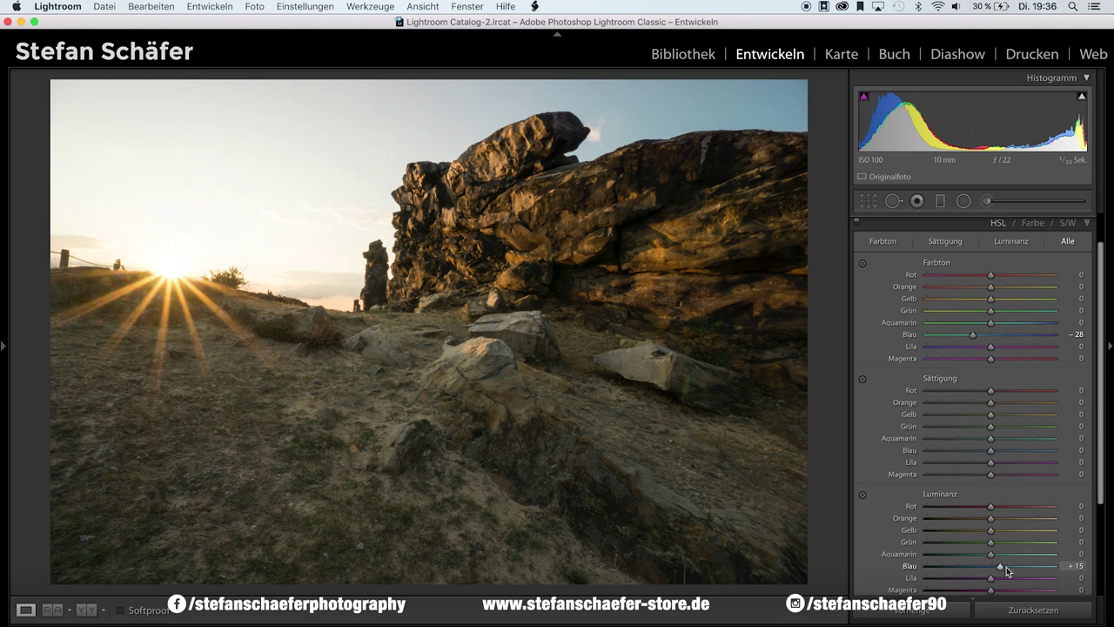
{"action": "left_click_drag", "start_coordinate": [1006, 567], "coordinate": [1028, 566]}
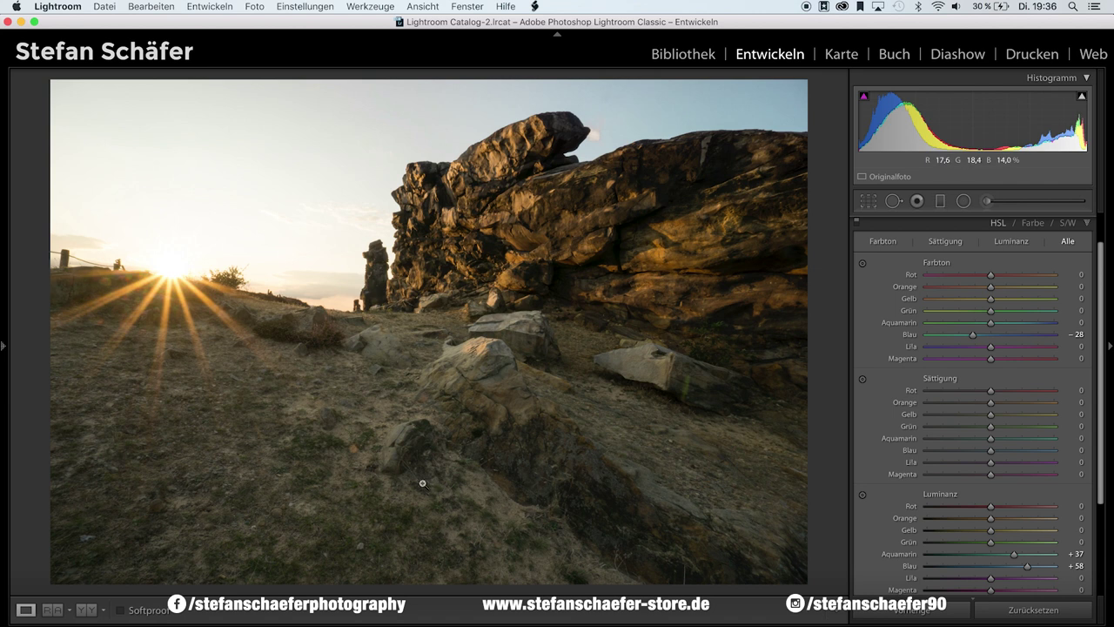
Step: Crop the rock photo to a 16:9 frame, trimming top and bottom, and apply it
{"action": "left_click", "coordinate": [855, 202]}
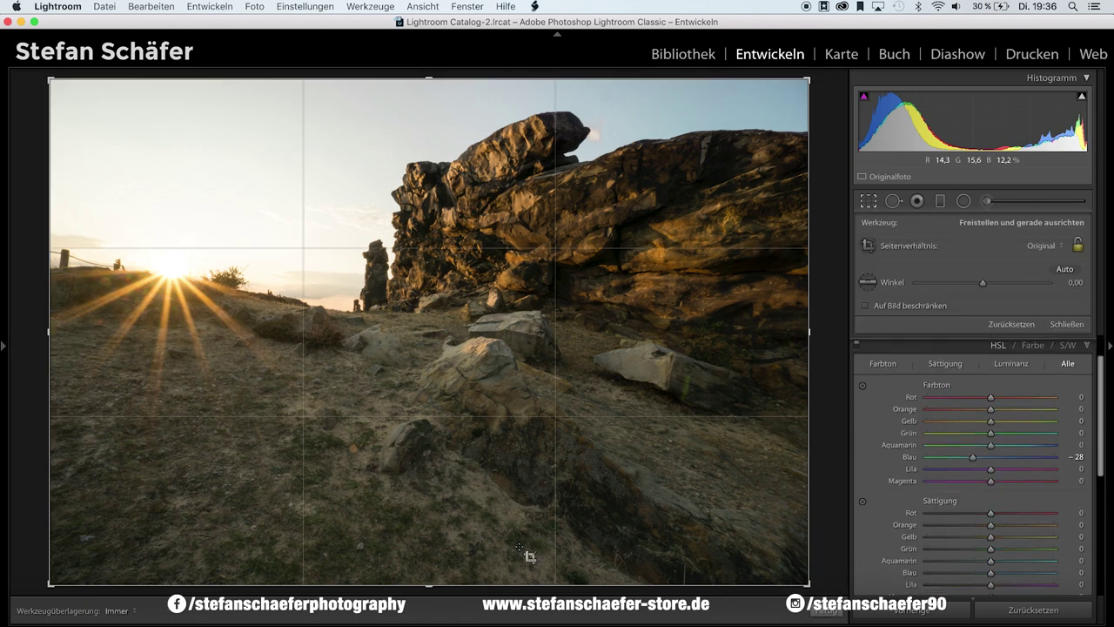
{"action": "left_click_drag", "start_coordinate": [422, 585], "coordinate": [417, 547]}
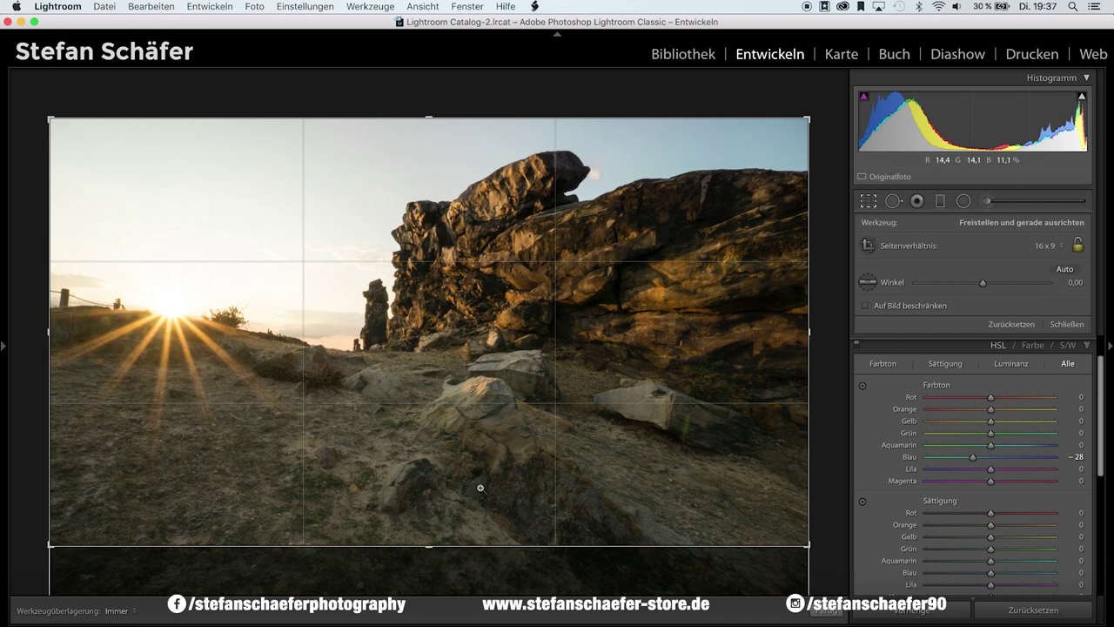
{"action": "key", "text": "Return"}
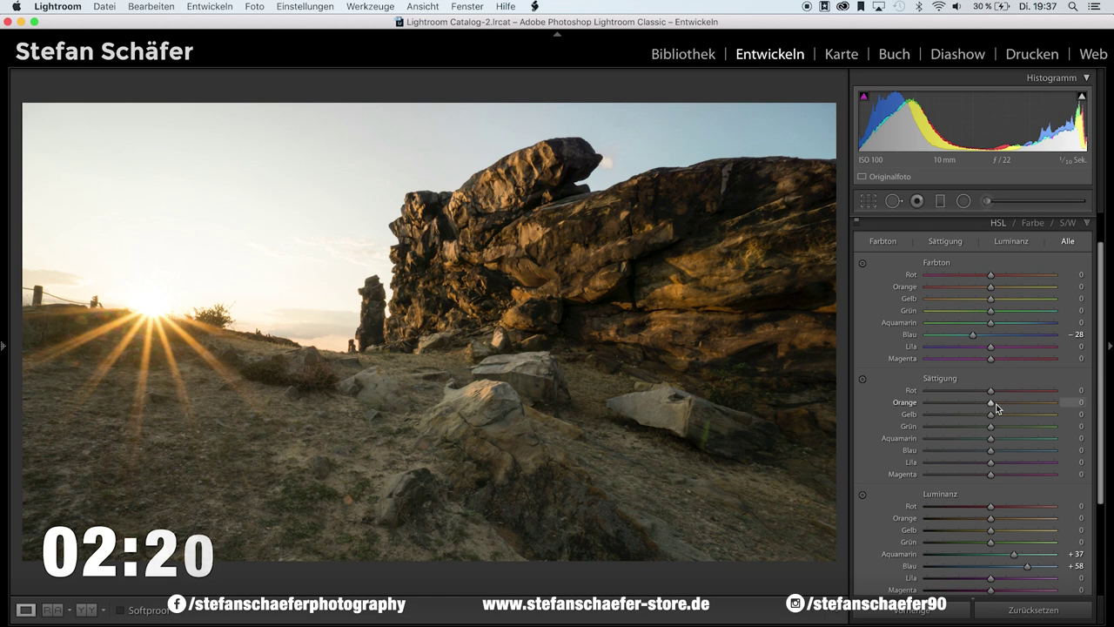
Step: In the Details panel, set sharpening Amount to 80 and Masking to 31
{"action": "left_click_drag", "start_coordinate": [992, 406], "coordinate": [993, 418]}
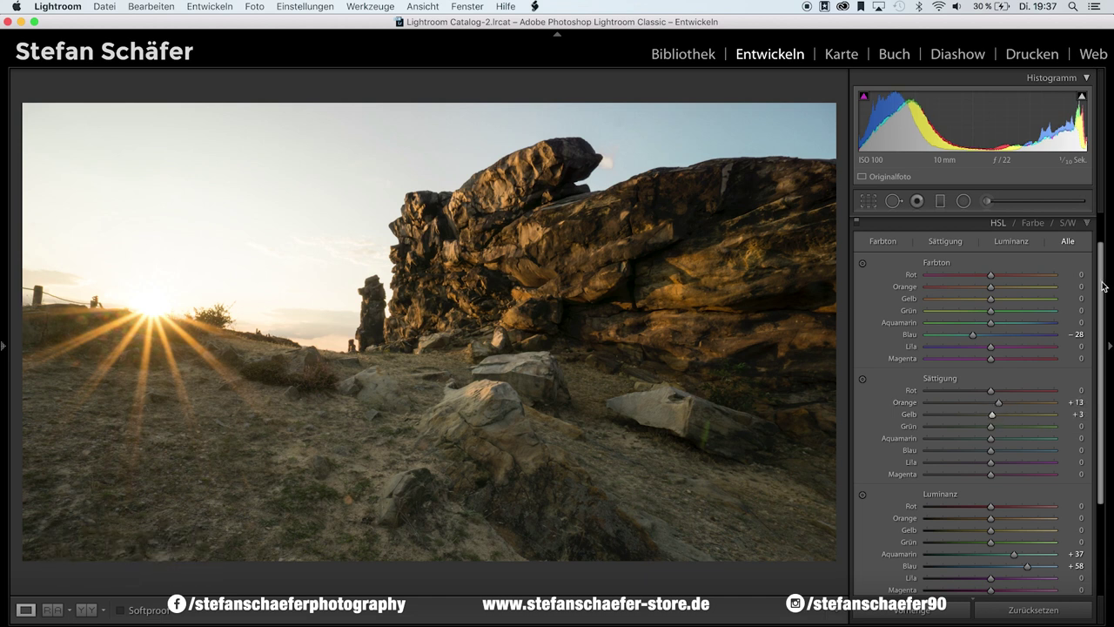
{"action": "scroll", "coordinate": [1049, 452], "scroll_direction": "down", "scroll_amount": 5}
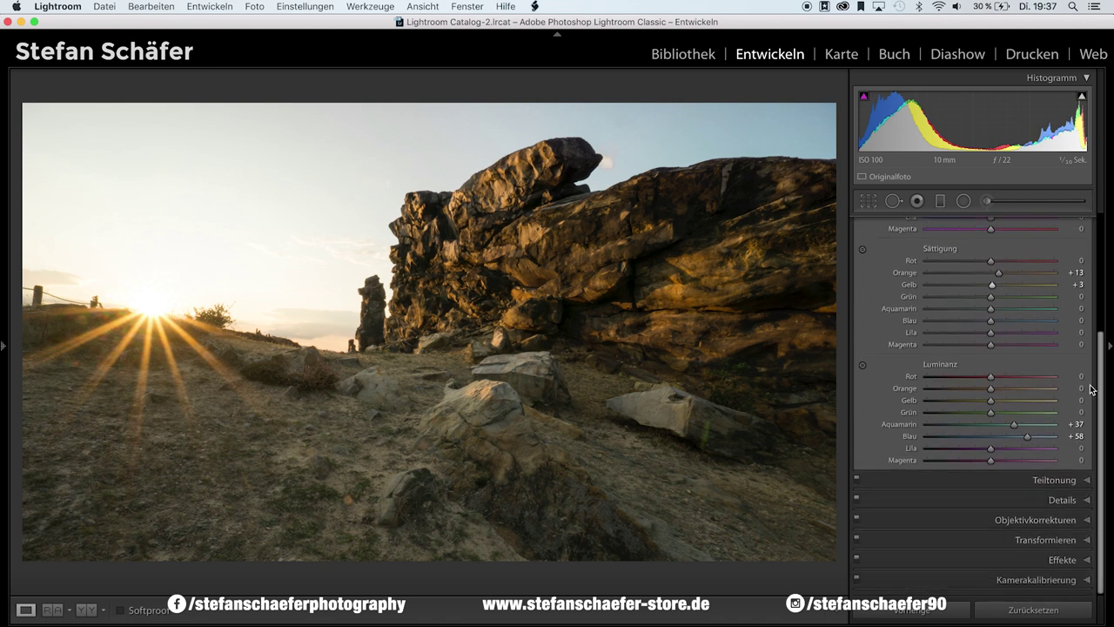
{"action": "left_click", "coordinate": [1053, 500]}
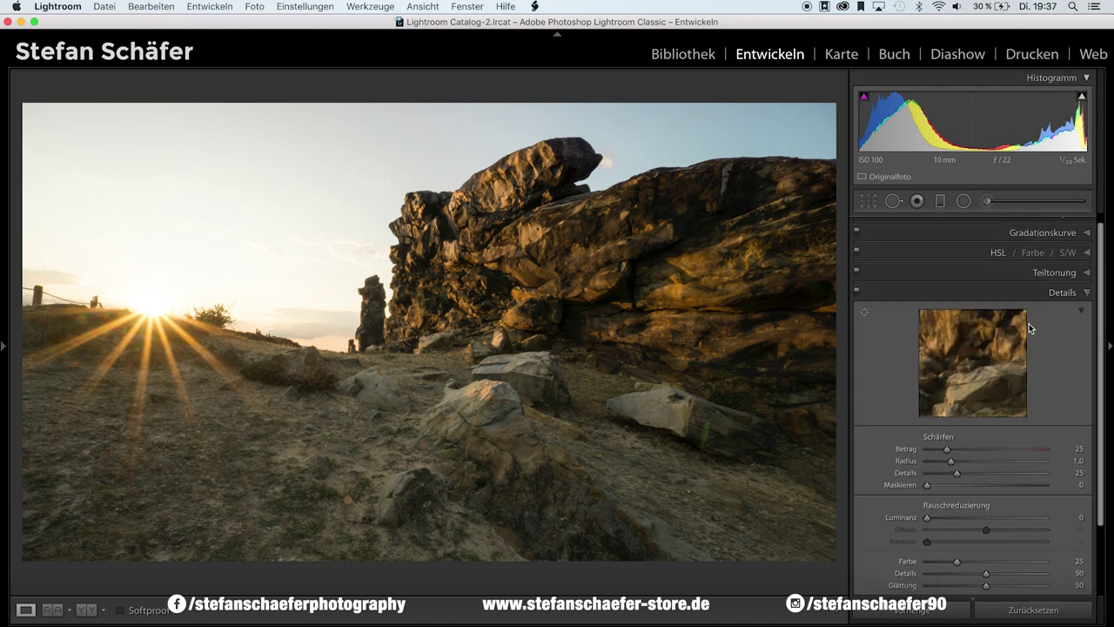
{"action": "left_click_drag", "start_coordinate": [943, 448], "coordinate": [994, 451]}
{"action": "left_click", "coordinate": [927, 485], "text": "alt"}
{"action": "left_click_drag", "start_coordinate": [927, 485], "coordinate": [964, 490]}
Step: Enable the Sony E 10-18mm F4 OSS lens profile and chromatic aberration removal
{"action": "scroll", "coordinate": [1045, 453], "scroll_direction": "down", "scroll_amount": 5}
{"action": "left_click", "coordinate": [1035, 520]}
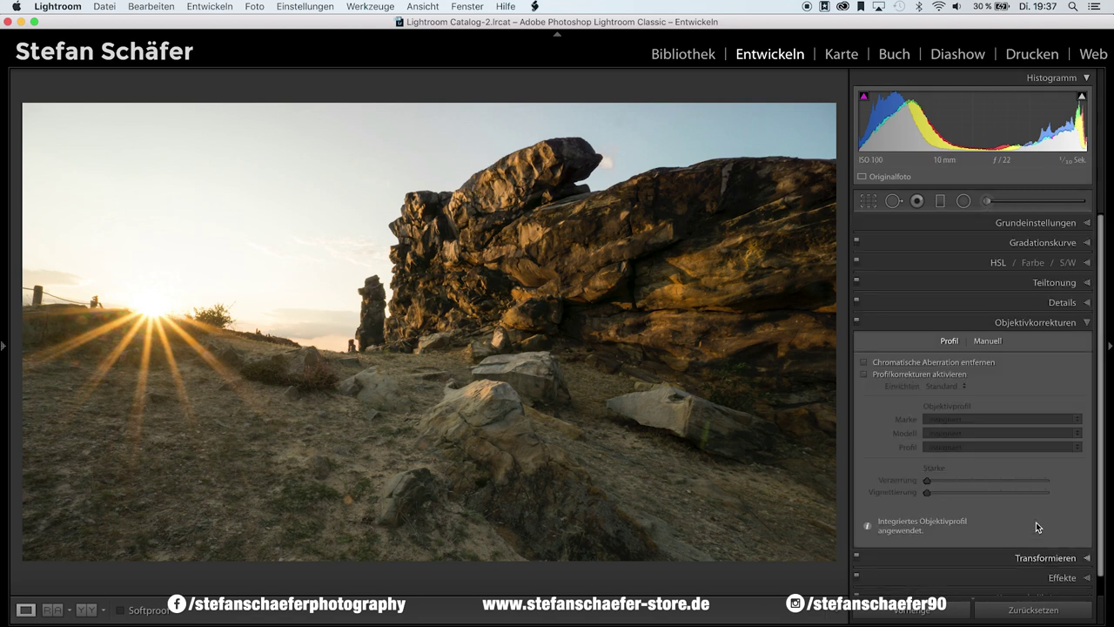
{"action": "left_click", "coordinate": [912, 374]}
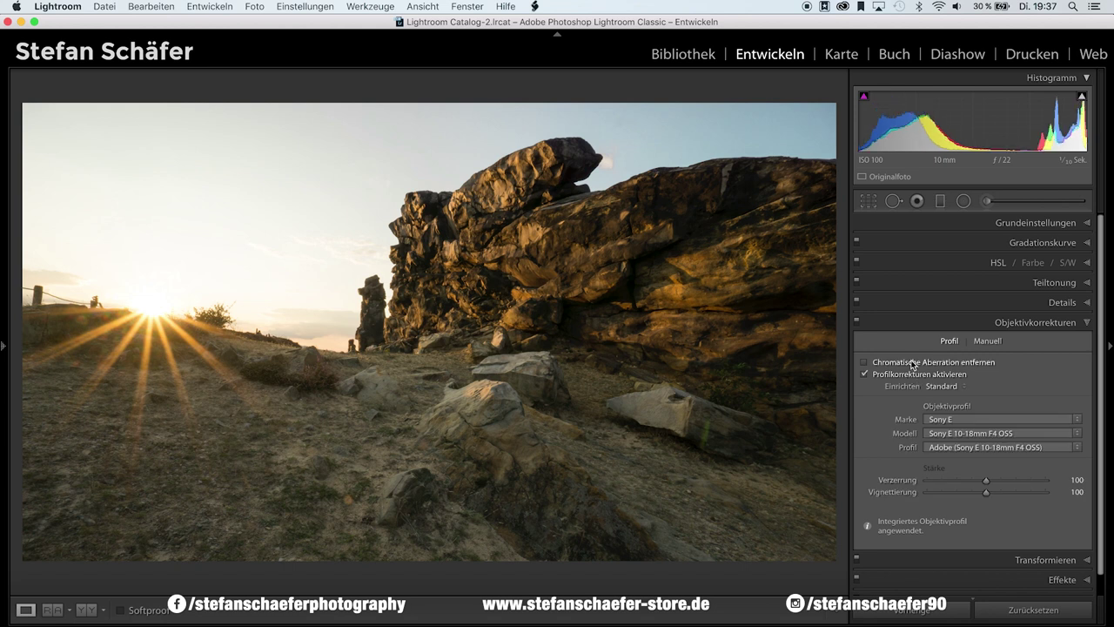
{"action": "left_click", "coordinate": [901, 360]}
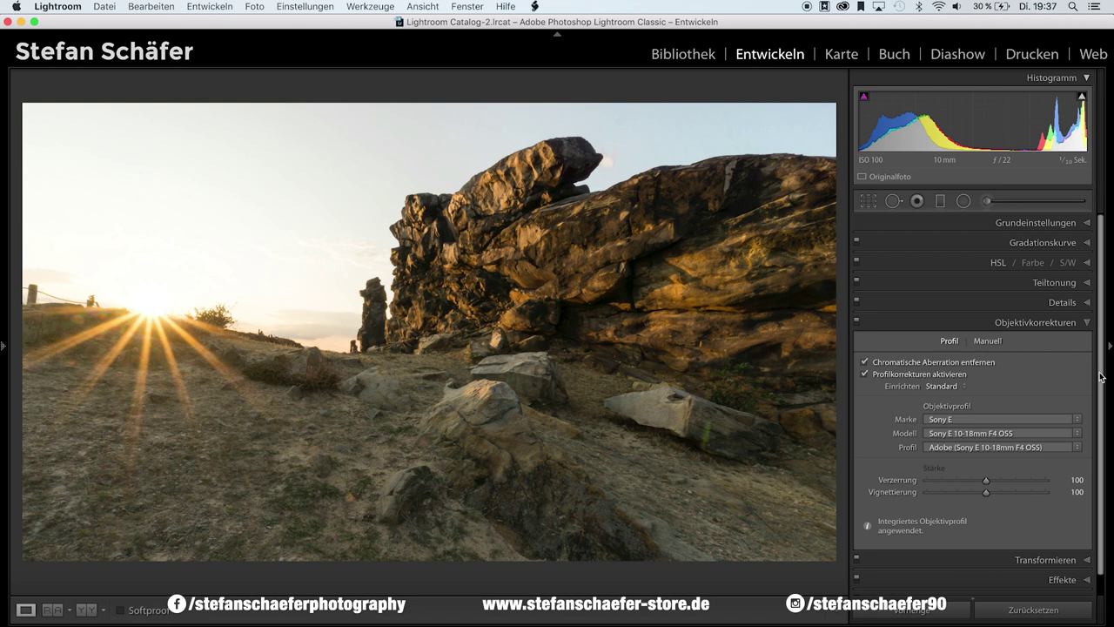
Step: Add a −15 post-crop vignette and +10 Dehaze
{"action": "left_click", "coordinate": [1055, 581]}
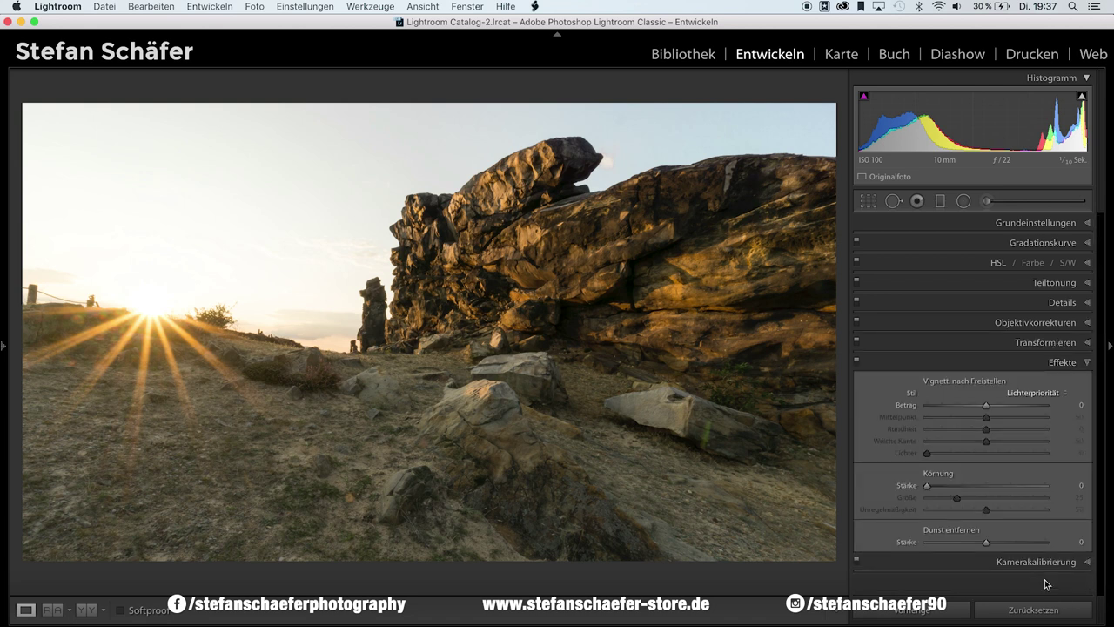
{"action": "left_click_drag", "start_coordinate": [987, 404], "coordinate": [974, 407]}
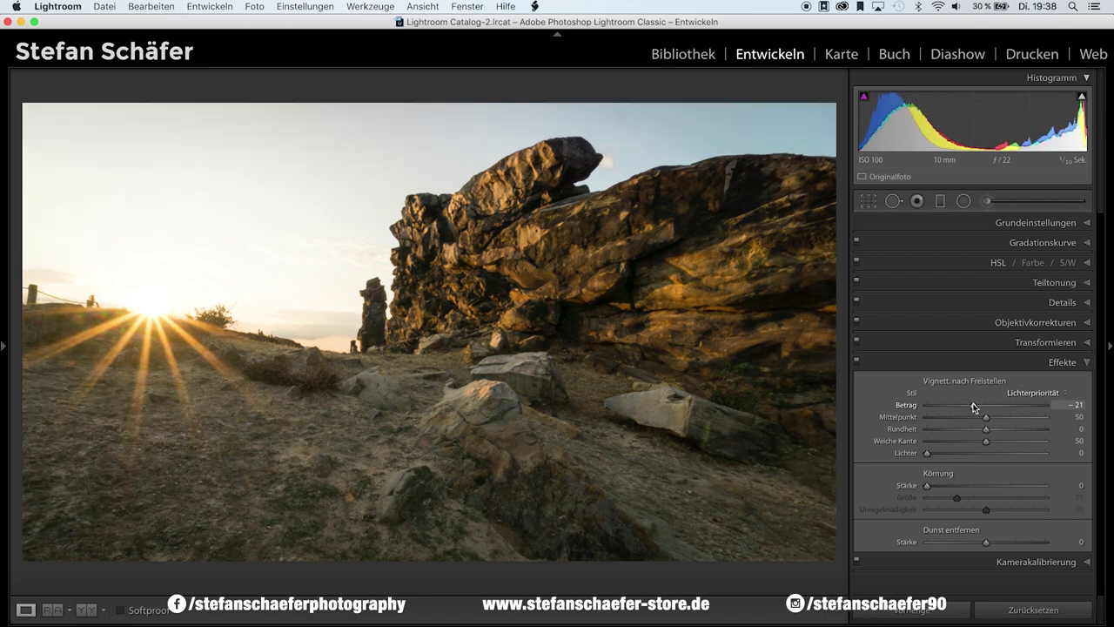
{"action": "left_click_drag", "start_coordinate": [974, 407], "coordinate": [978, 406]}
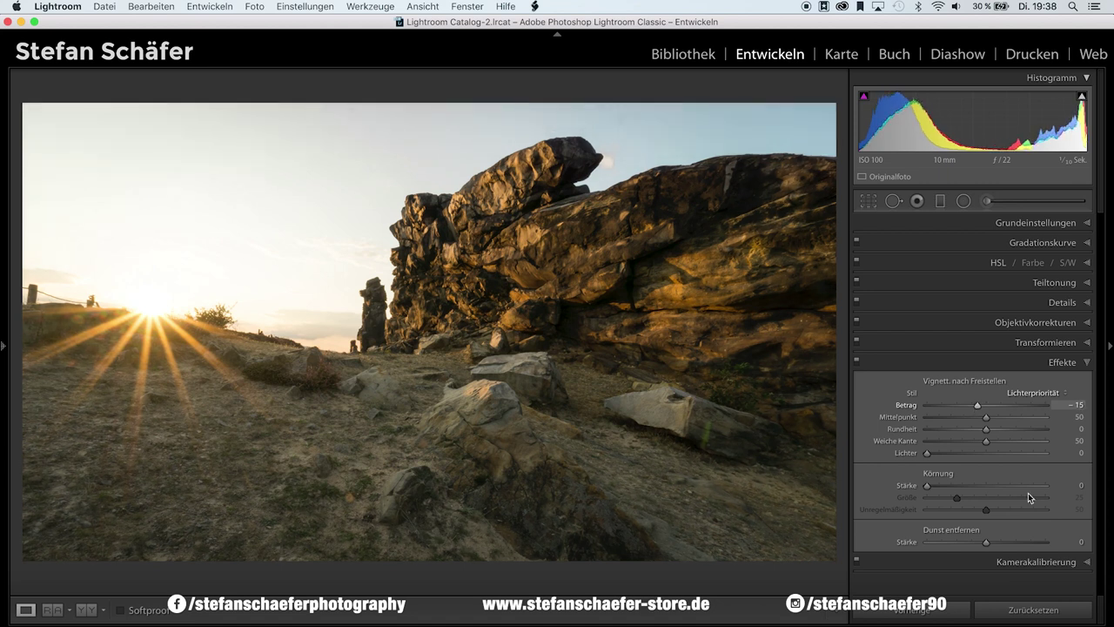
{"action": "left_click_drag", "start_coordinate": [988, 546], "coordinate": [994, 546]}
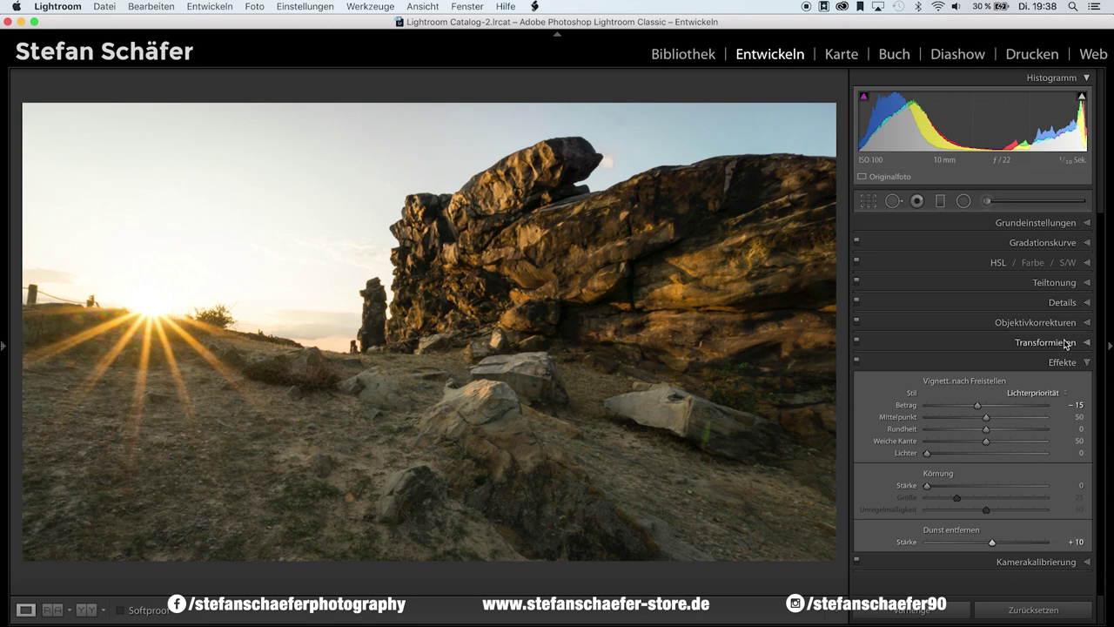
Step: In Camera Calibration, shift the Blue primary hue toward −50
{"action": "left_click", "coordinate": [1025, 562]}
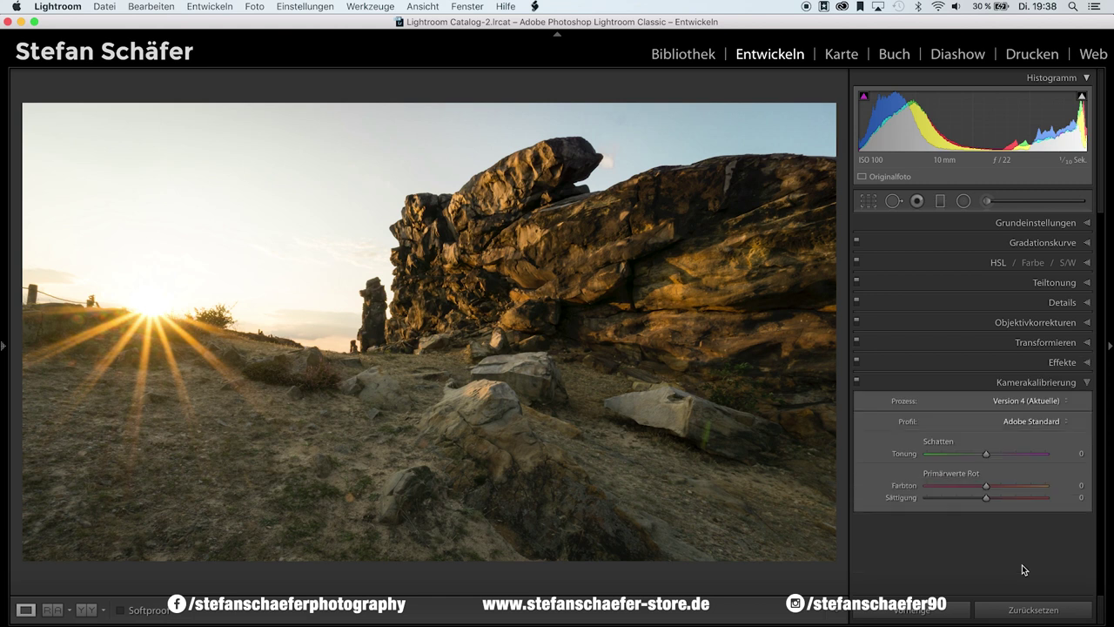
{"action": "scroll", "coordinate": [992, 447], "scroll_direction": "down", "scroll_amount": 1}
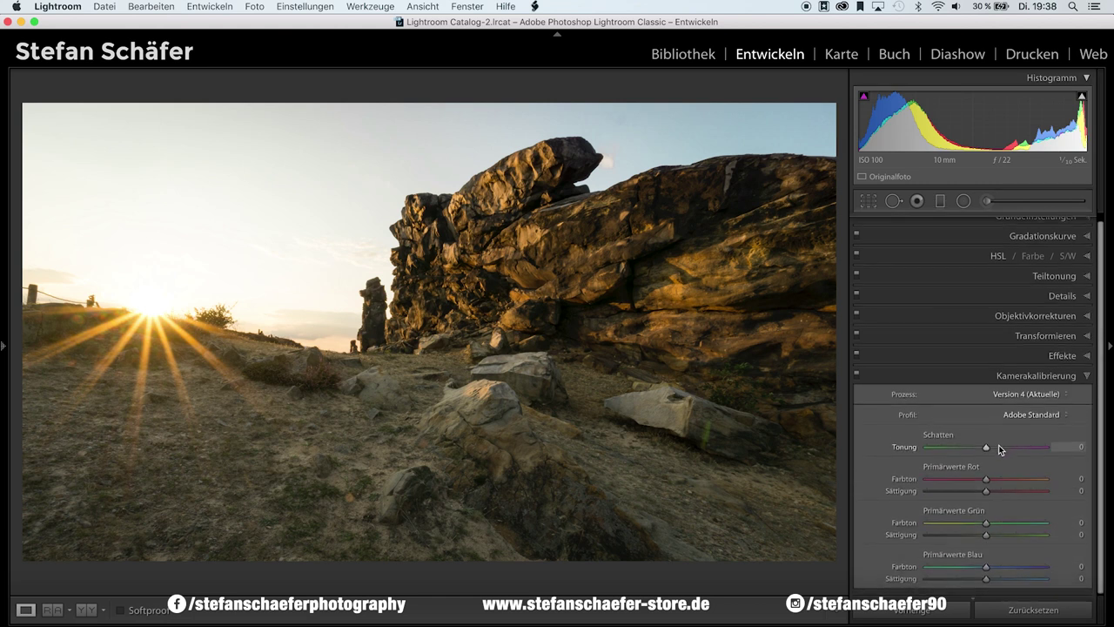
{"action": "left_click_drag", "start_coordinate": [986, 568], "coordinate": [961, 570]}
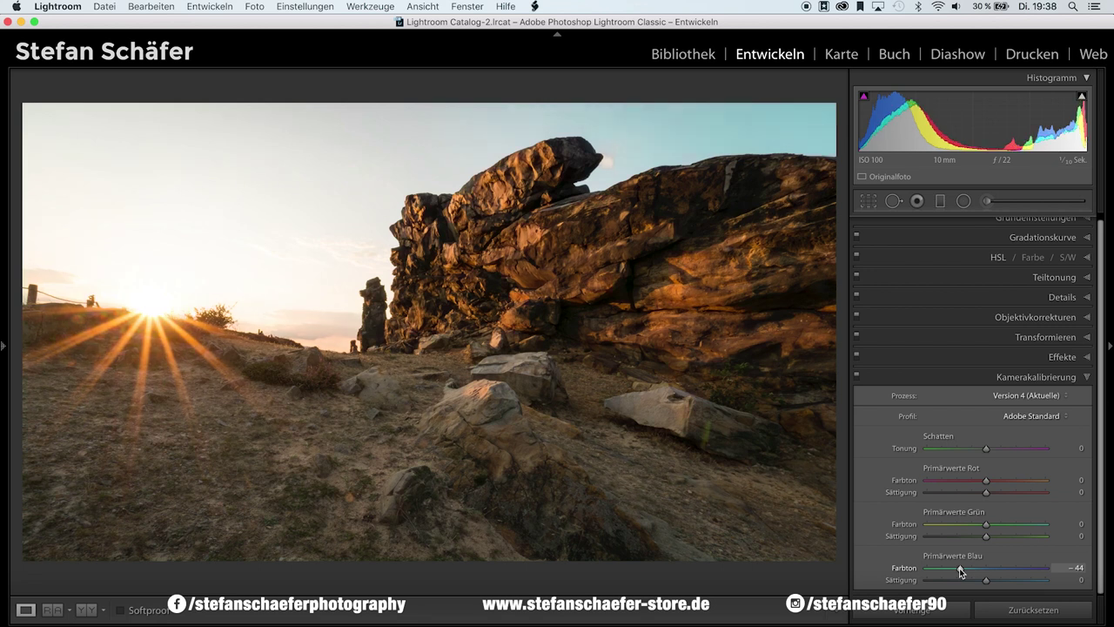
{"action": "left_click_drag", "start_coordinate": [961, 572], "coordinate": [963, 572]}
{"action": "left_click_drag", "start_coordinate": [960, 569], "coordinate": [957, 569]}
Step: Set Red hue +20/saturation −12, Blue saturation −12, and Green −36/−27
{"action": "left_click_drag", "start_coordinate": [986, 479], "coordinate": [999, 485]}
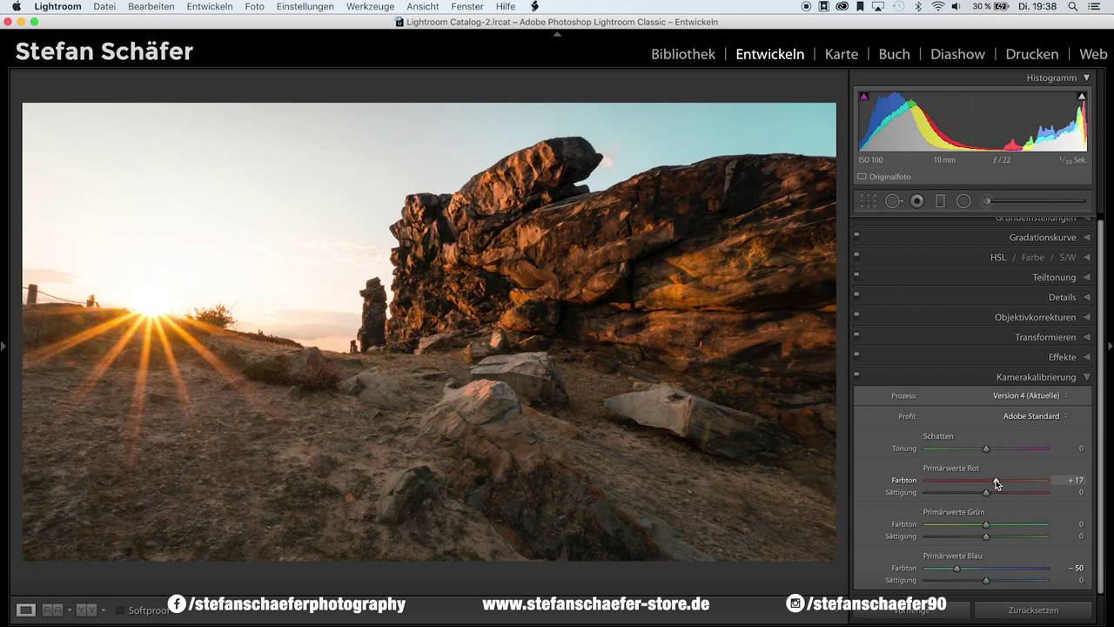
{"action": "left_click_drag", "start_coordinate": [998, 484], "coordinate": [980, 496]}
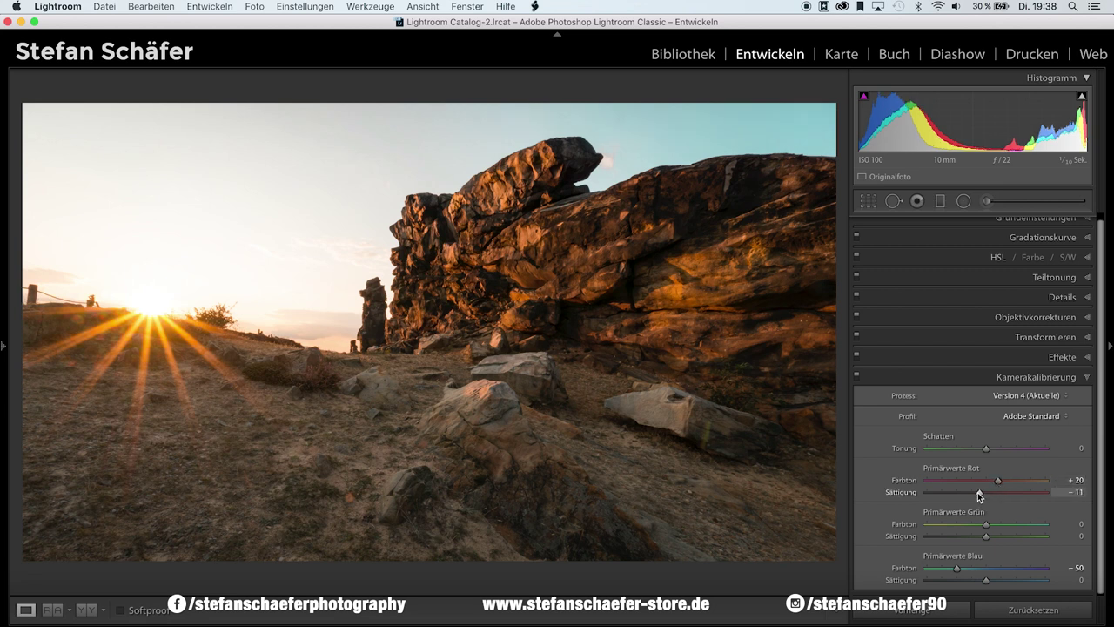
{"action": "left_click_drag", "start_coordinate": [986, 580], "coordinate": [1031, 583]}
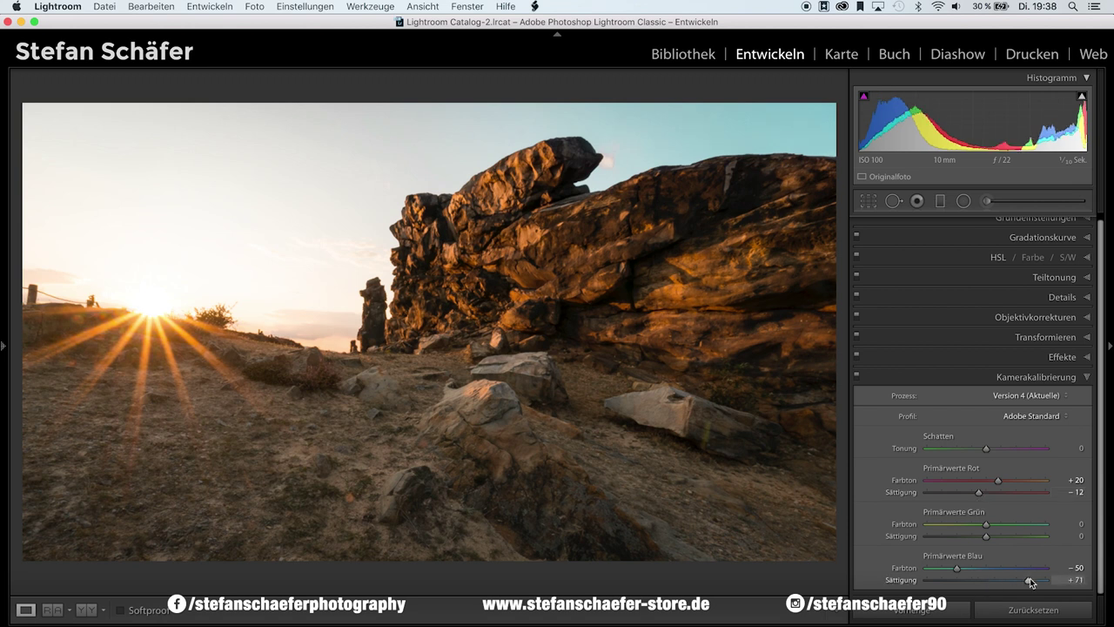
{"action": "left_click_drag", "start_coordinate": [1031, 582], "coordinate": [979, 583]}
{"action": "left_click_drag", "start_coordinate": [986, 525], "coordinate": [964, 524]}
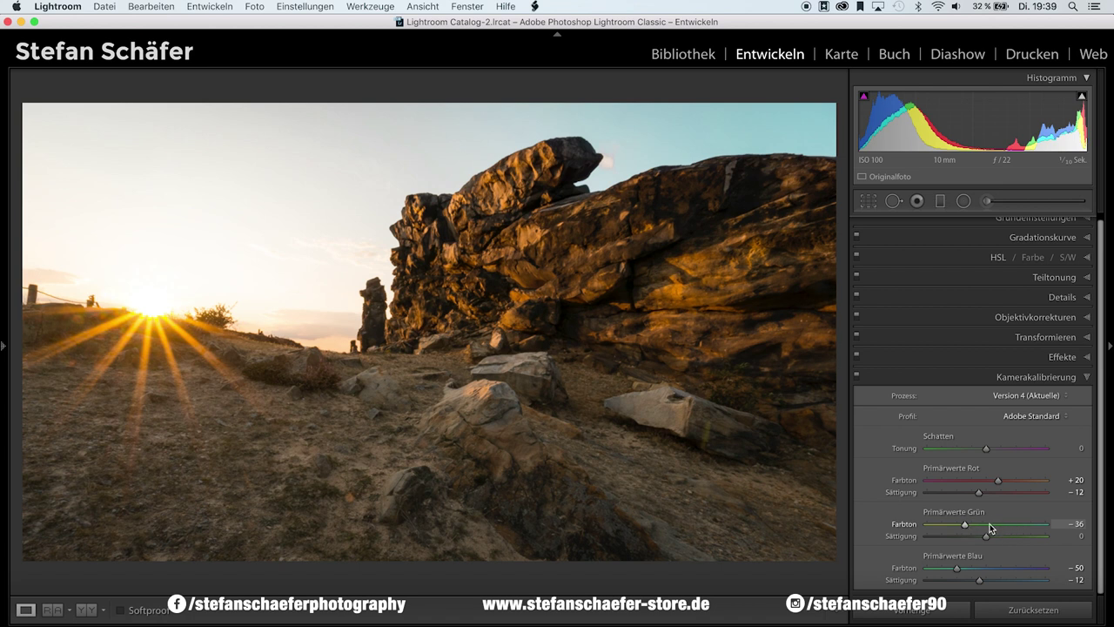
{"action": "left_click_drag", "start_coordinate": [988, 541], "coordinate": [977, 541]}
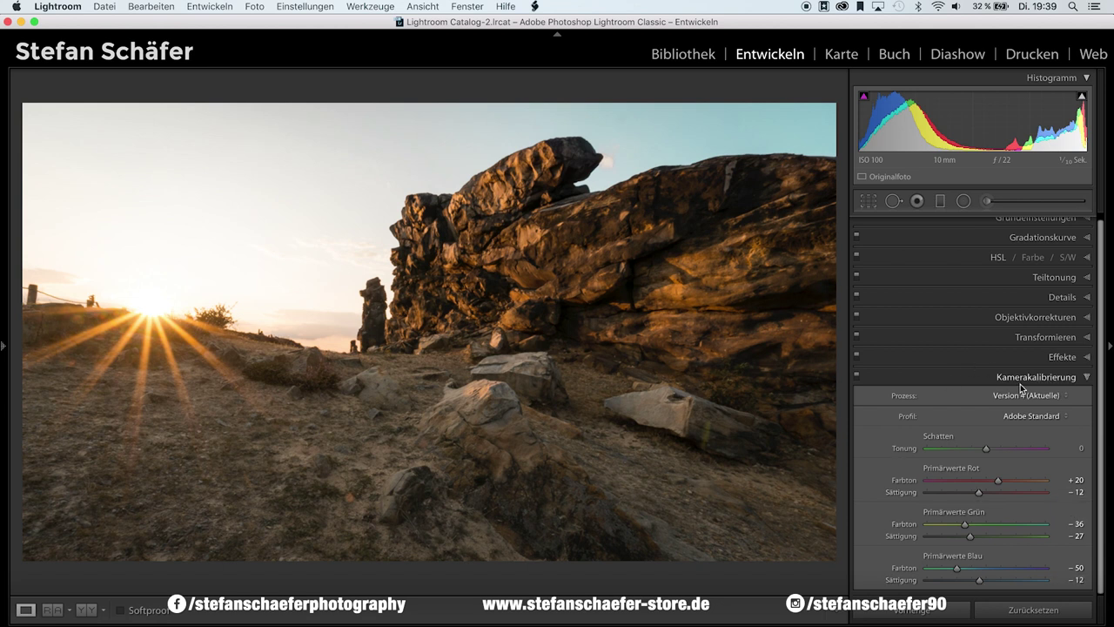
Step: Toggle the before/after view to compare the rock photo's edits with the original
{"action": "scroll", "coordinate": [1031, 439], "scroll_direction": "up", "scroll_amount": 1}
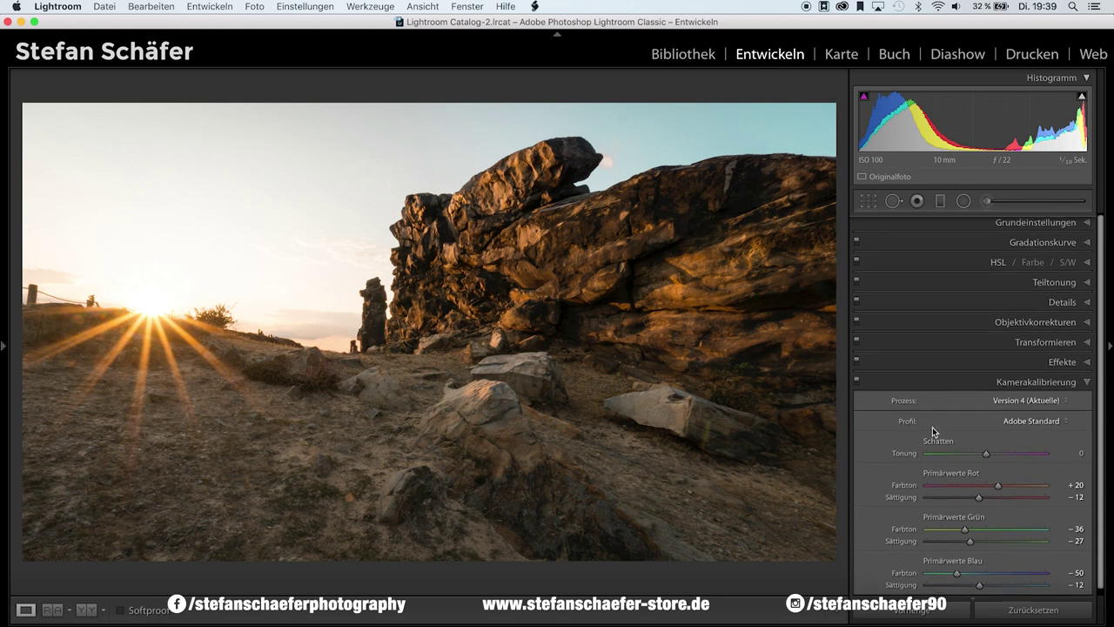
{"action": "key", "text": "alt+y"}
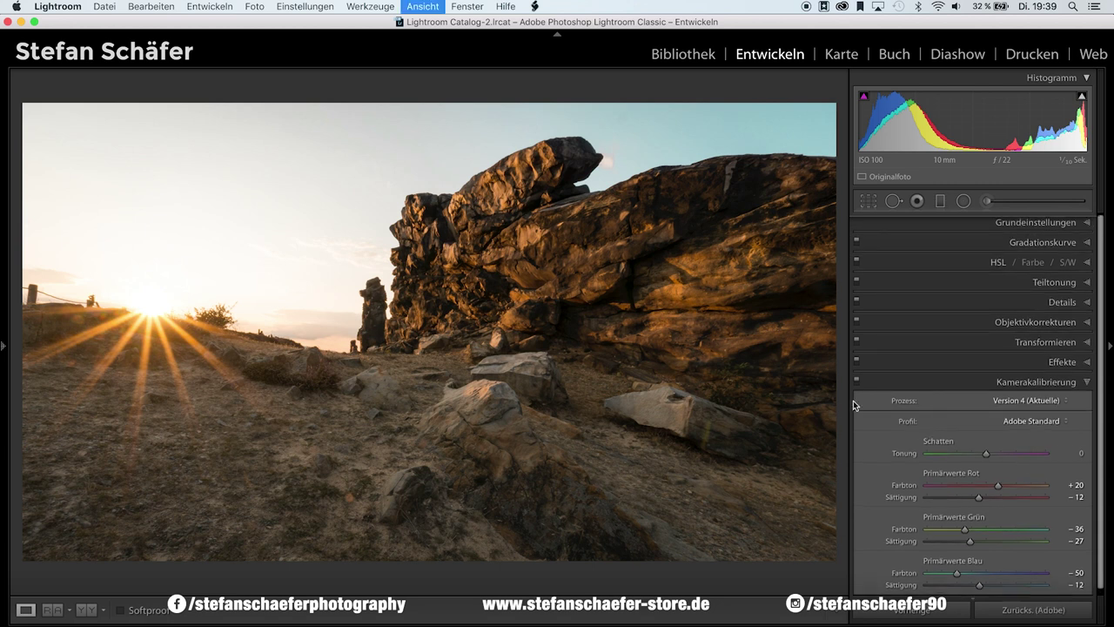
{"action": "key", "text": "backslash"}
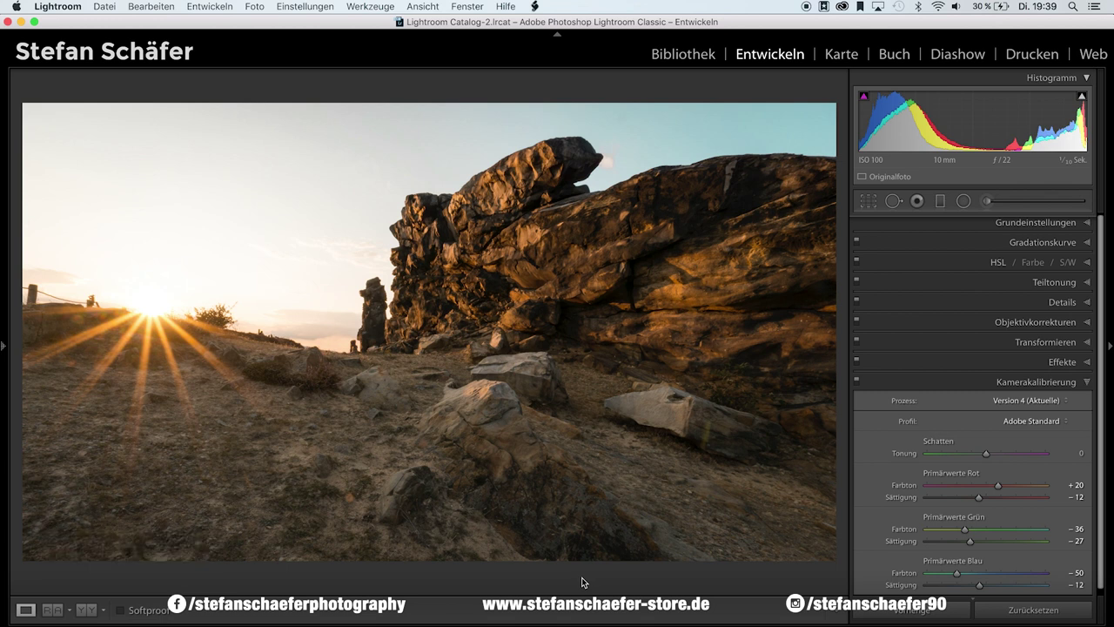
{"action": "scroll", "coordinate": [1020, 380], "scroll_direction": "up", "scroll_amount": 1}
{"action": "scroll", "coordinate": [1020, 379], "scroll_direction": "down", "scroll_amount": 1}
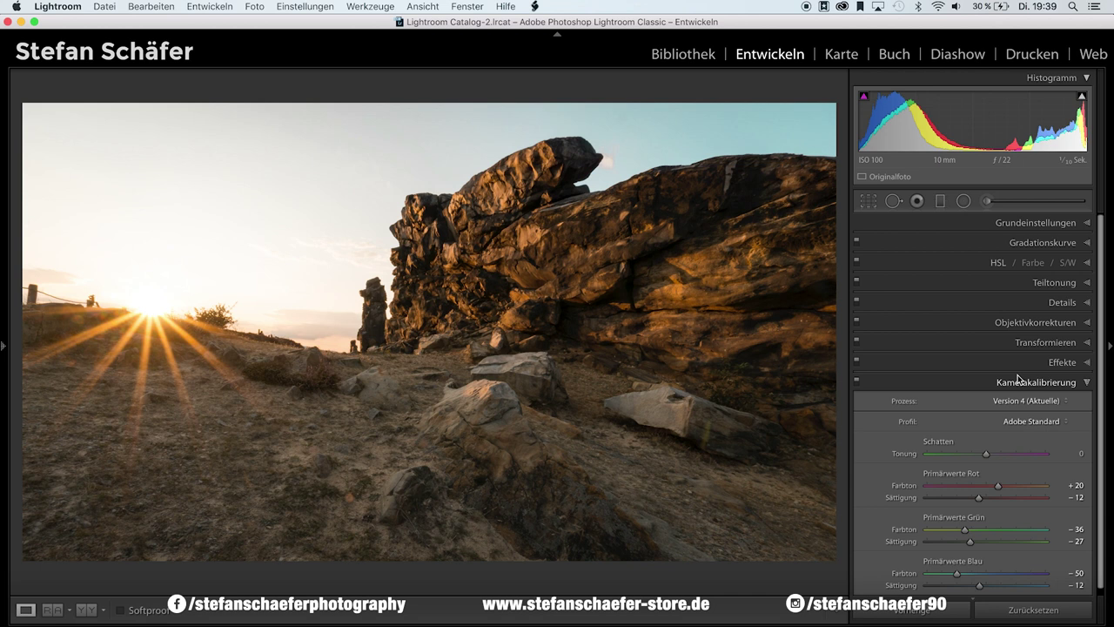
{"action": "key", "text": "backslash"}
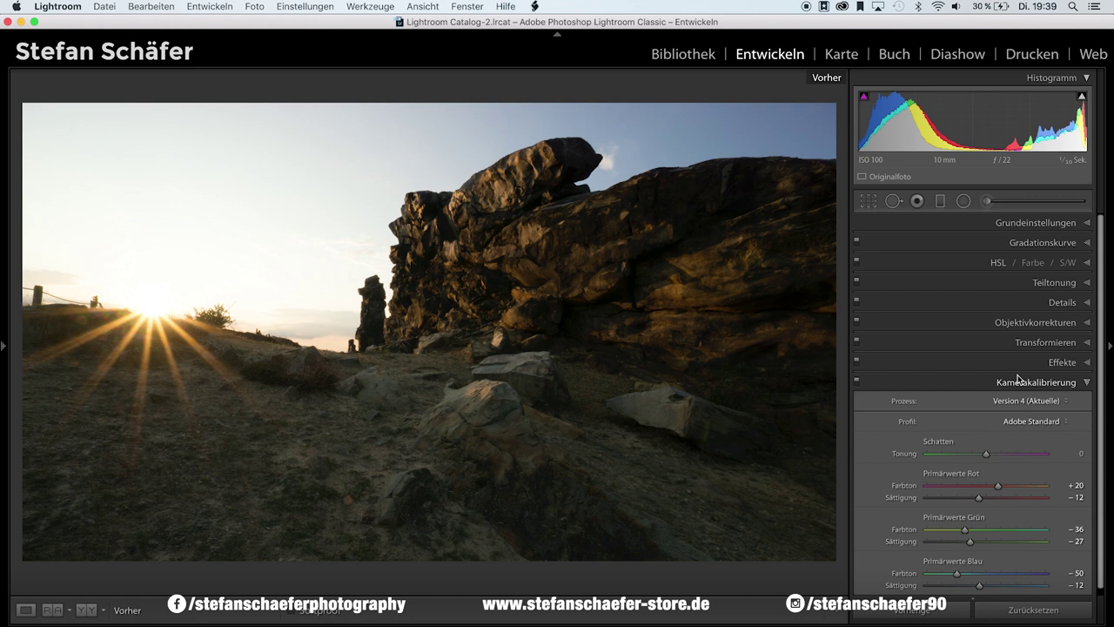
{"action": "key", "text": "backslash"}
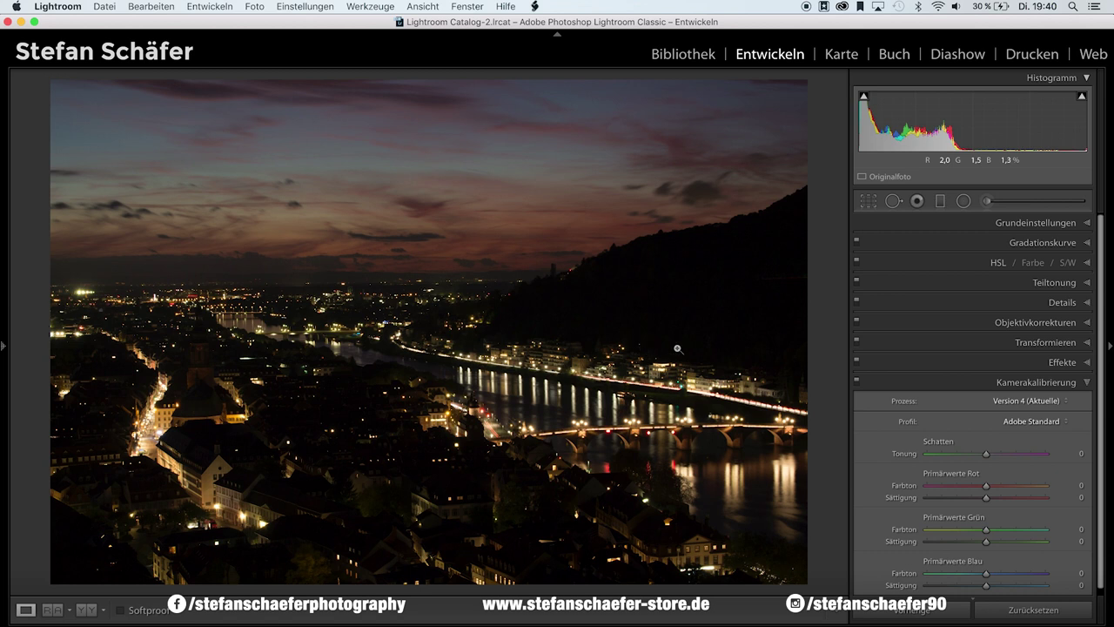
Step: Set Exposure +1.25, Highlights −47 and Shadows +100, then zoom in on the hillside
{"action": "left_click", "coordinate": [1027, 223]}
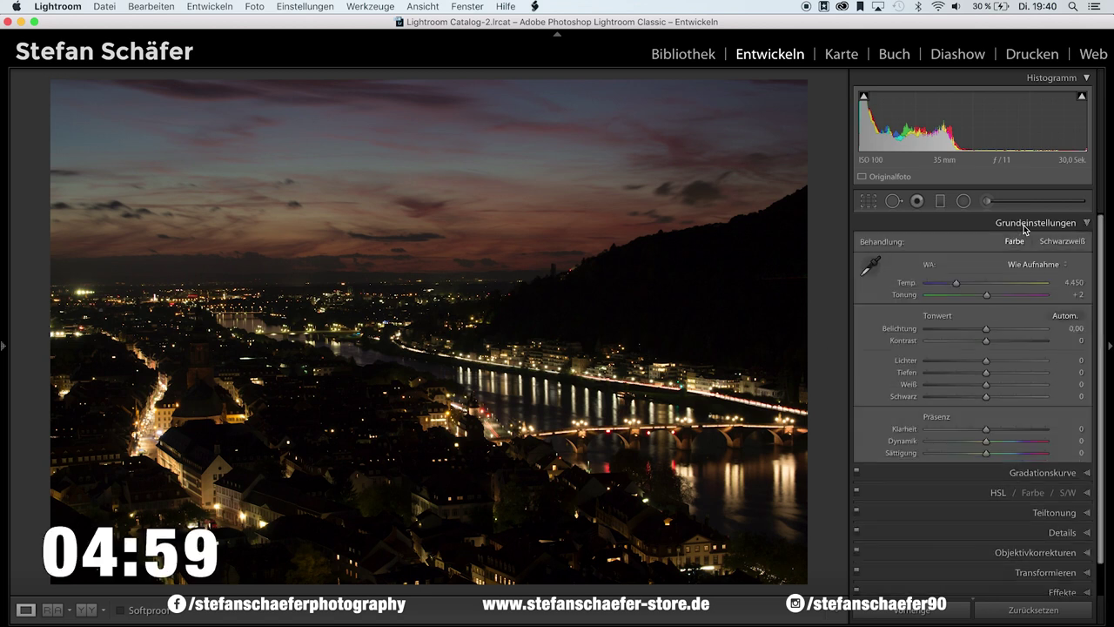
{"action": "left_click_drag", "start_coordinate": [986, 331], "coordinate": [1000, 331]}
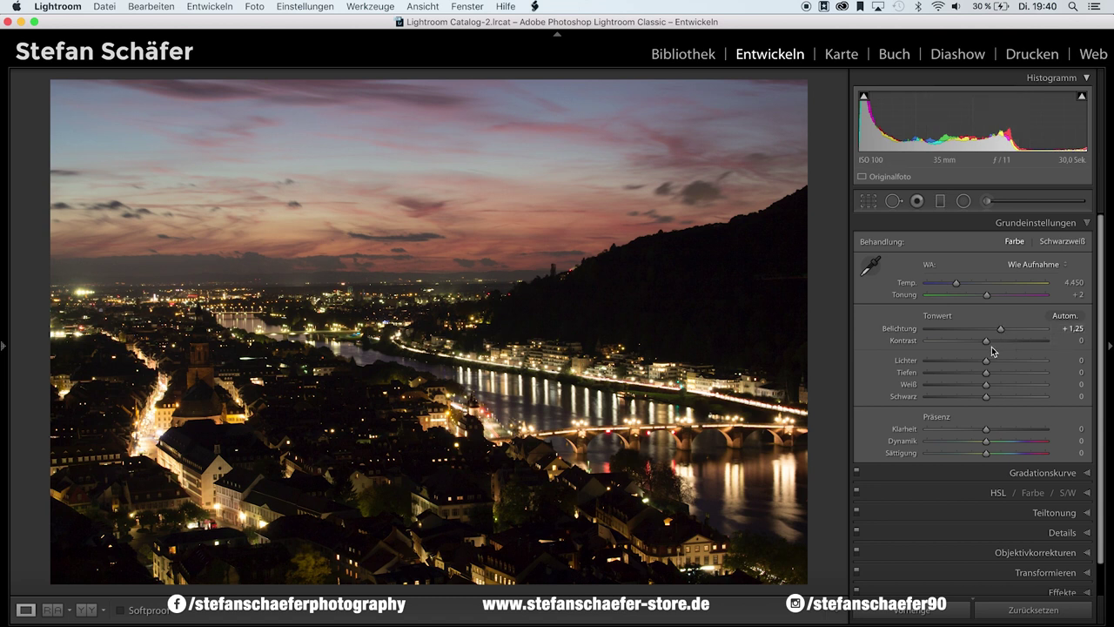
{"action": "left_click_drag", "start_coordinate": [986, 360], "coordinate": [959, 364]}
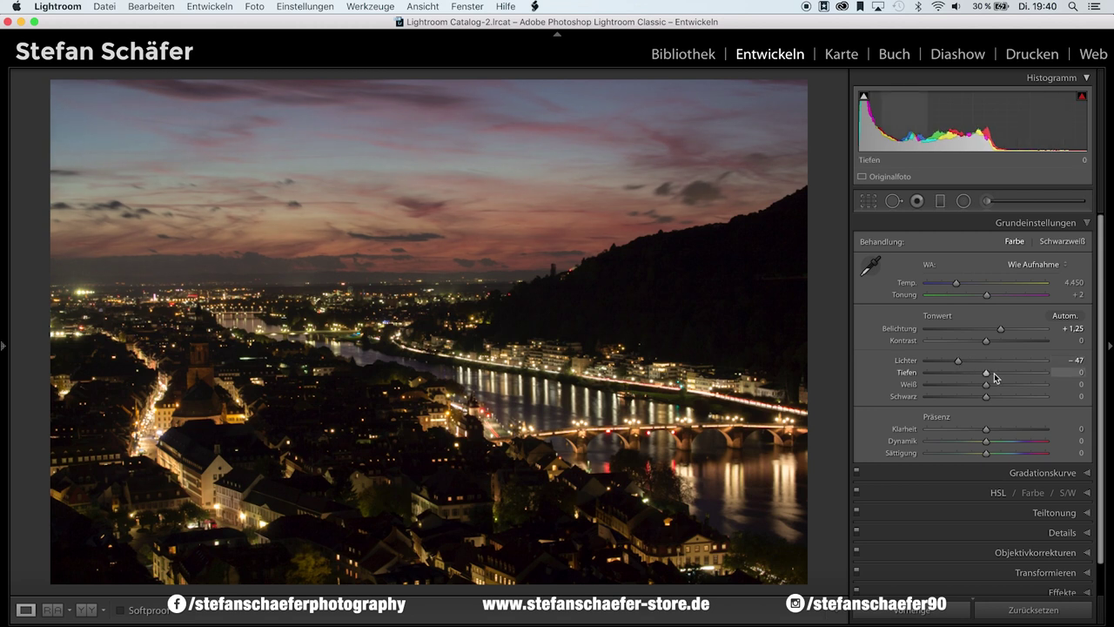
{"action": "left_click_drag", "start_coordinate": [1008, 372], "coordinate": [1017, 370]}
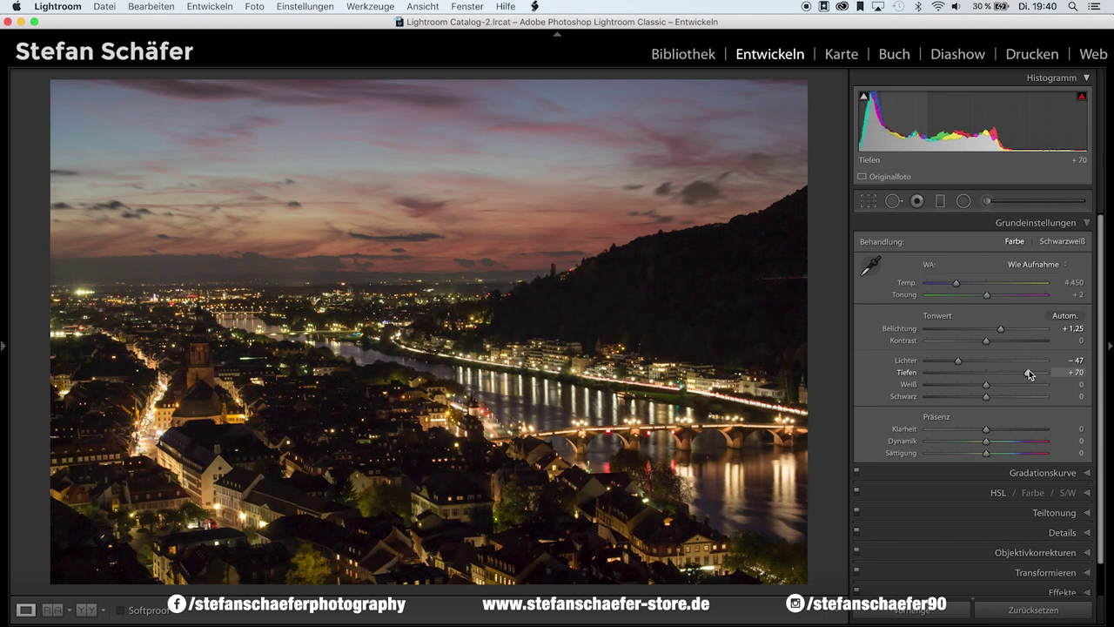
{"action": "left_click_drag", "start_coordinate": [1029, 370], "coordinate": [1059, 372]}
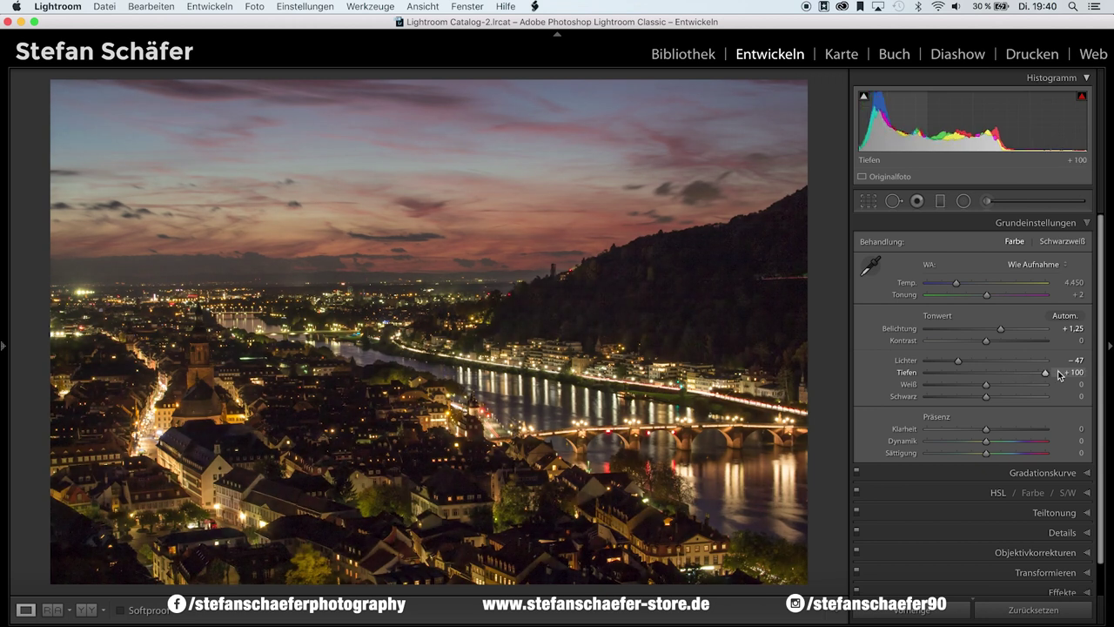
{"action": "left_click", "coordinate": [708, 304]}
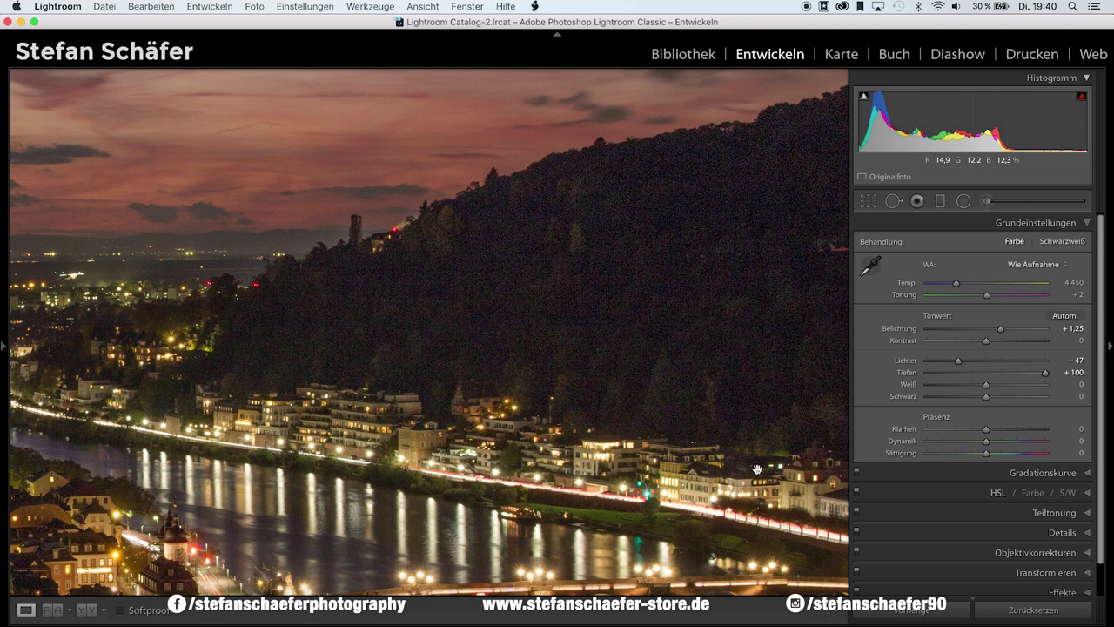
Step: Lower Shadows to +70, lift Blacks to +29 and check the hillside zoomed in
{"action": "left_click", "coordinate": [629, 414]}
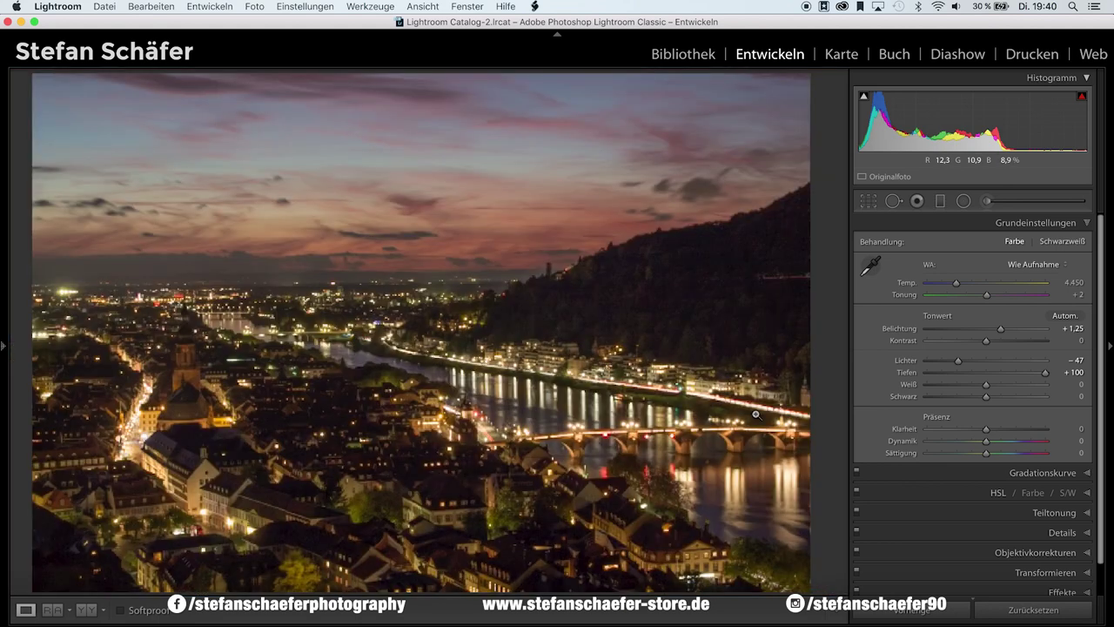
{"action": "left_click", "coordinate": [1025, 373]}
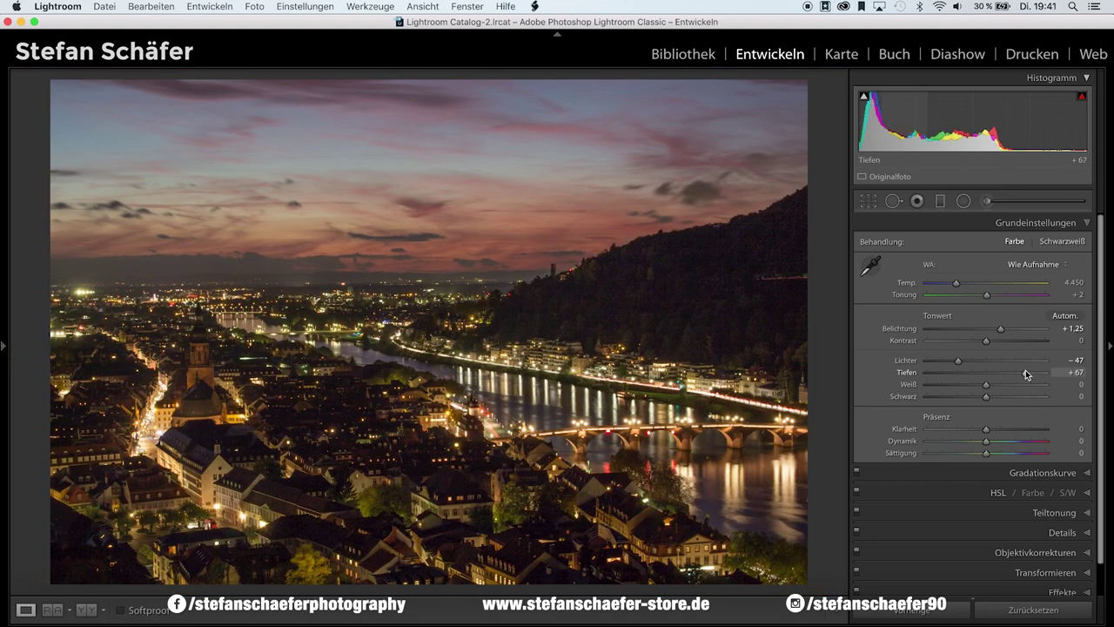
{"action": "left_click_drag", "start_coordinate": [1027, 372], "coordinate": [1028, 373]}
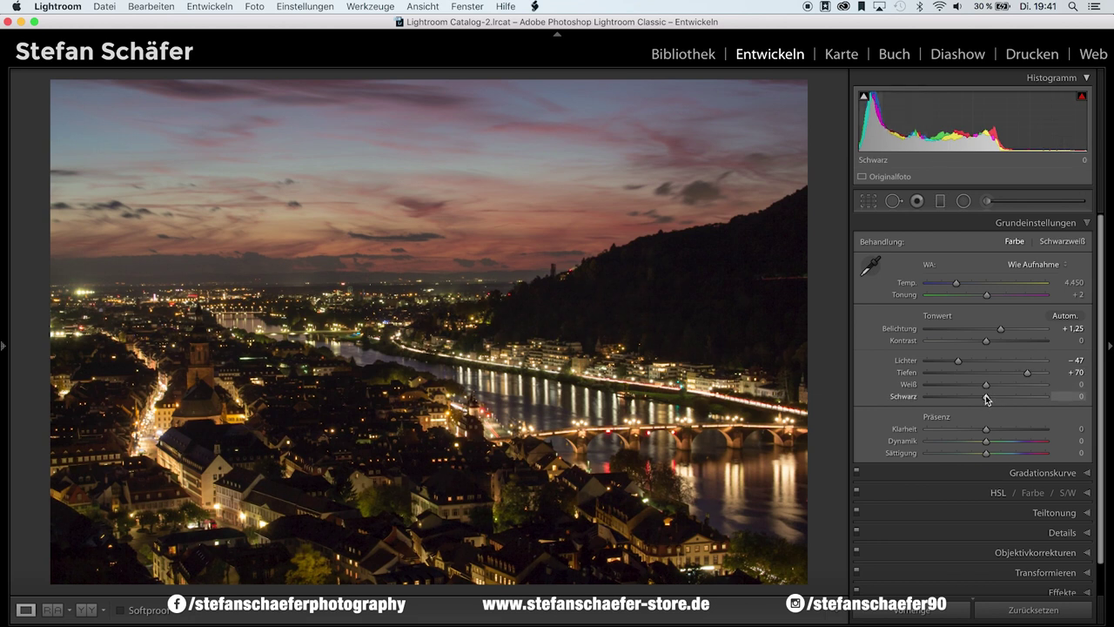
{"action": "left_click_drag", "start_coordinate": [986, 396], "coordinate": [1006, 398]}
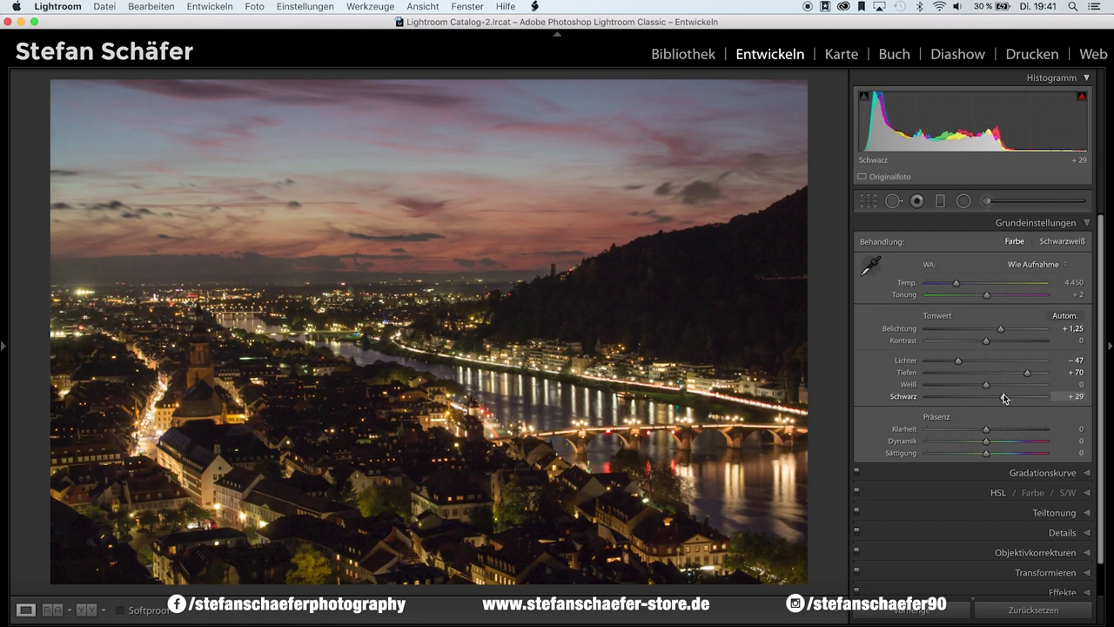
{"action": "left_click", "coordinate": [719, 301]}
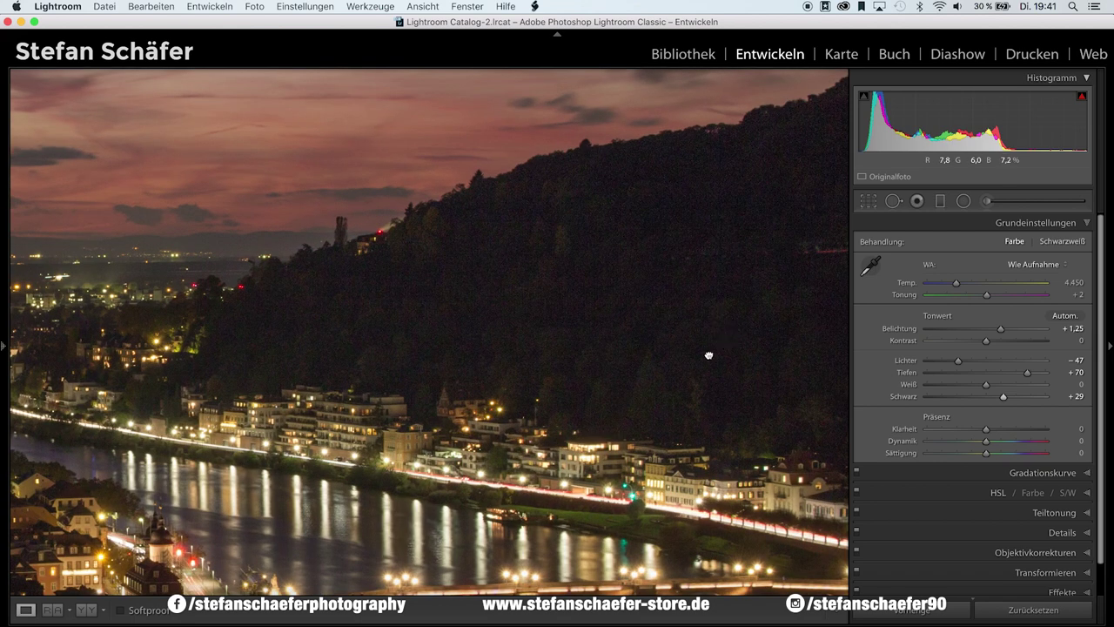
{"action": "left_click", "coordinate": [710, 355]}
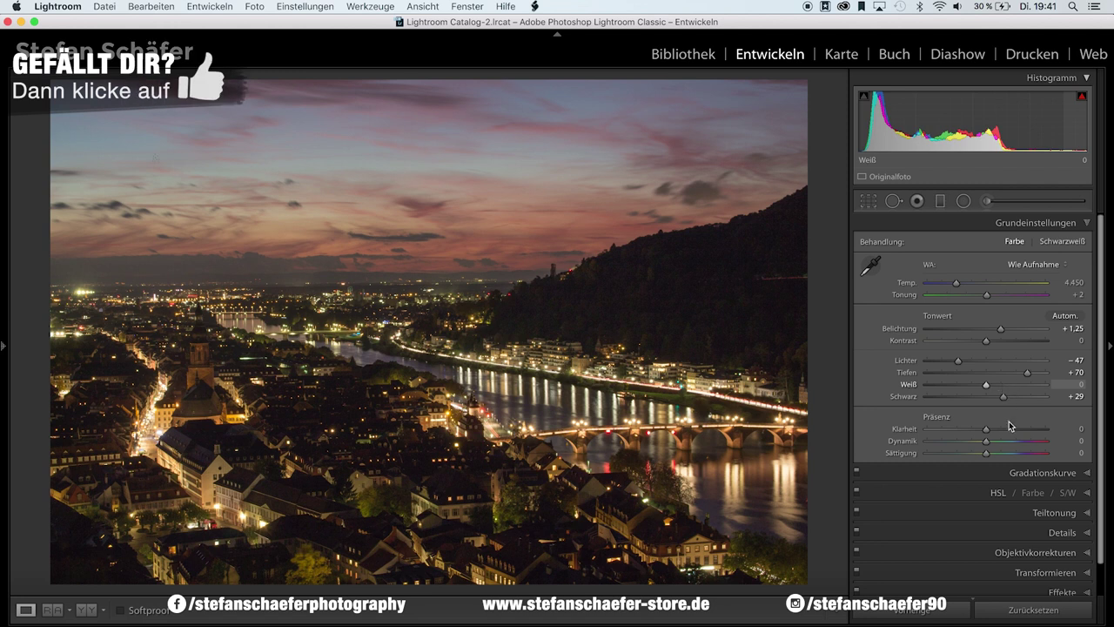
Step: Add clarity +10 and try the Auto, Cloudy and Daylight white balance presets
{"action": "left_click_drag", "start_coordinate": [986, 429], "coordinate": [994, 431]}
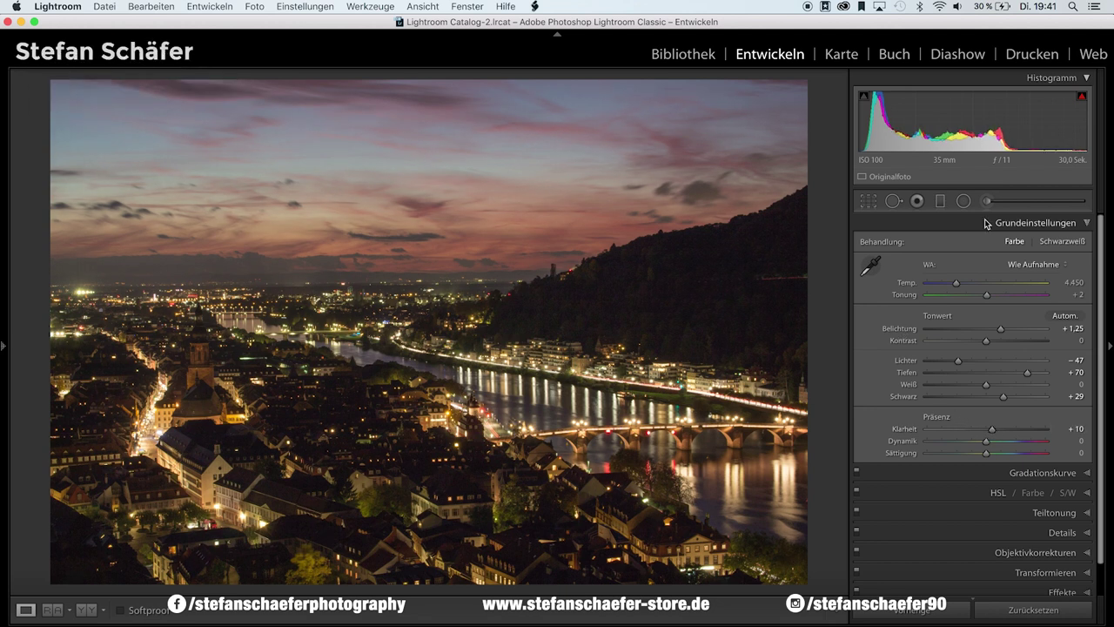
{"action": "left_click", "coordinate": [1019, 265]}
{"action": "left_click", "coordinate": [1018, 272]}
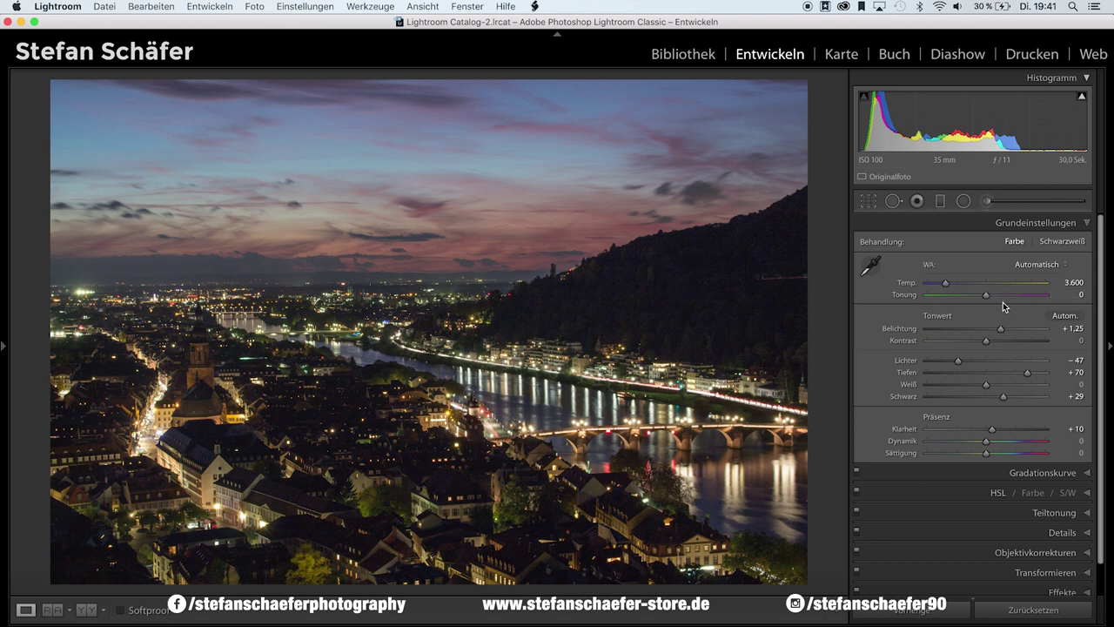
{"action": "left_click", "coordinate": [1032, 264]}
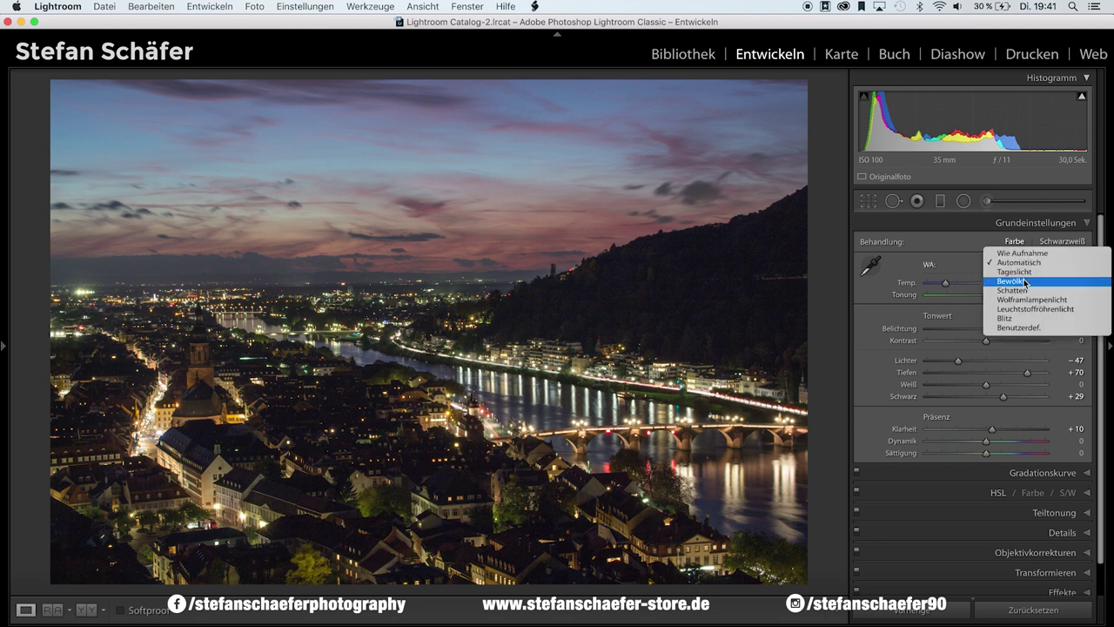
{"action": "left_click", "coordinate": [1025, 281]}
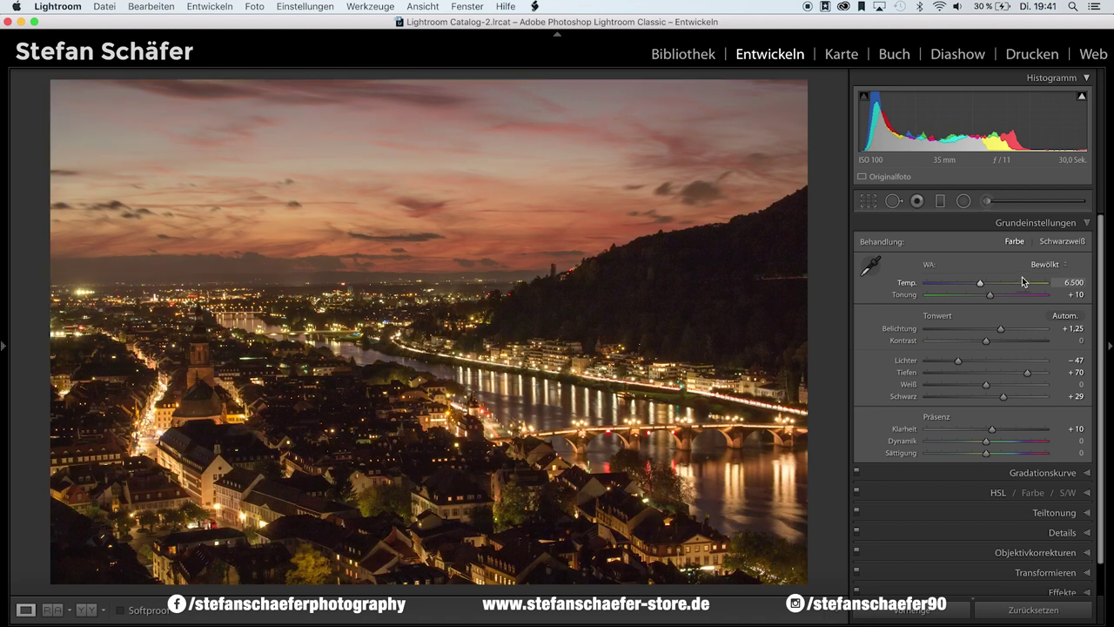
{"action": "left_click", "coordinate": [1036, 266]}
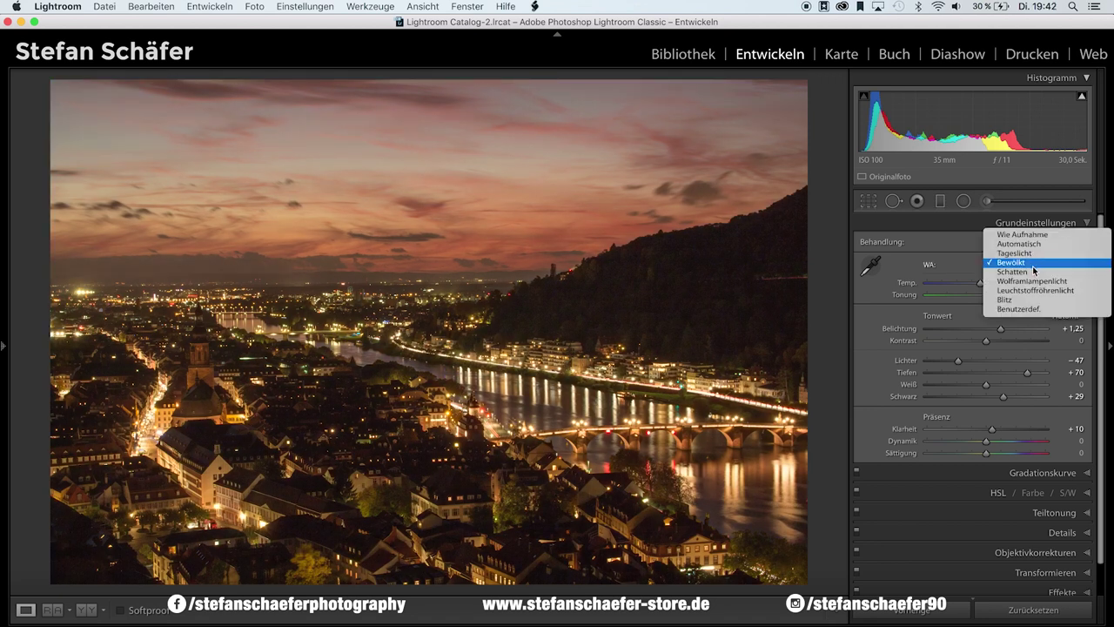
{"action": "left_click", "coordinate": [1027, 254]}
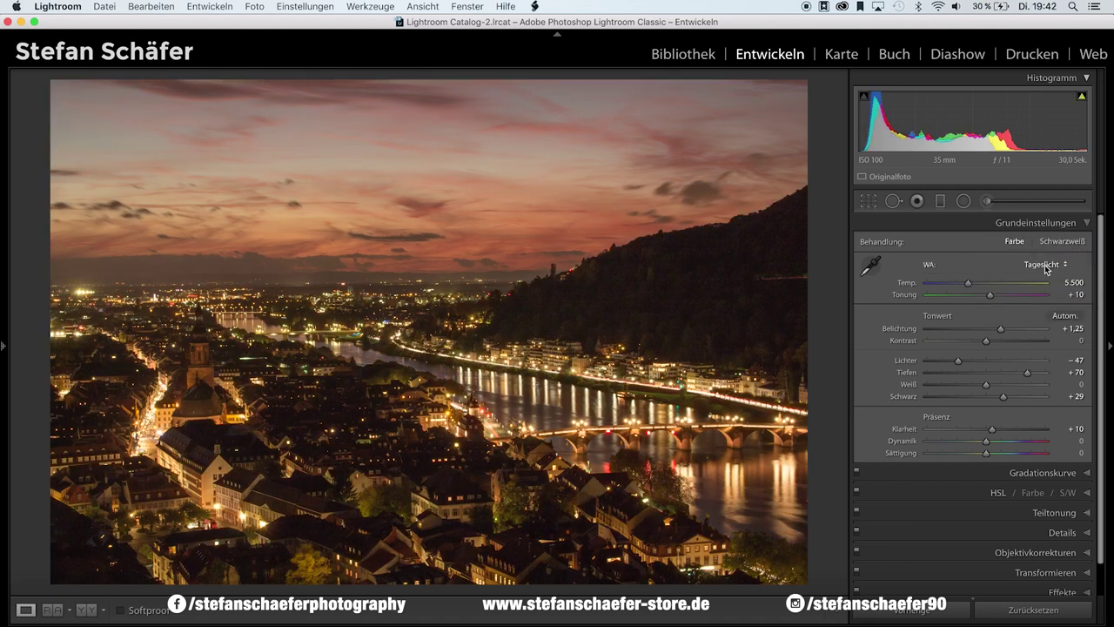
Step: Return to Auto white balance, set a custom Temp of 4.230, and start a Graduated Filter
{"action": "left_click", "coordinate": [1045, 265]}
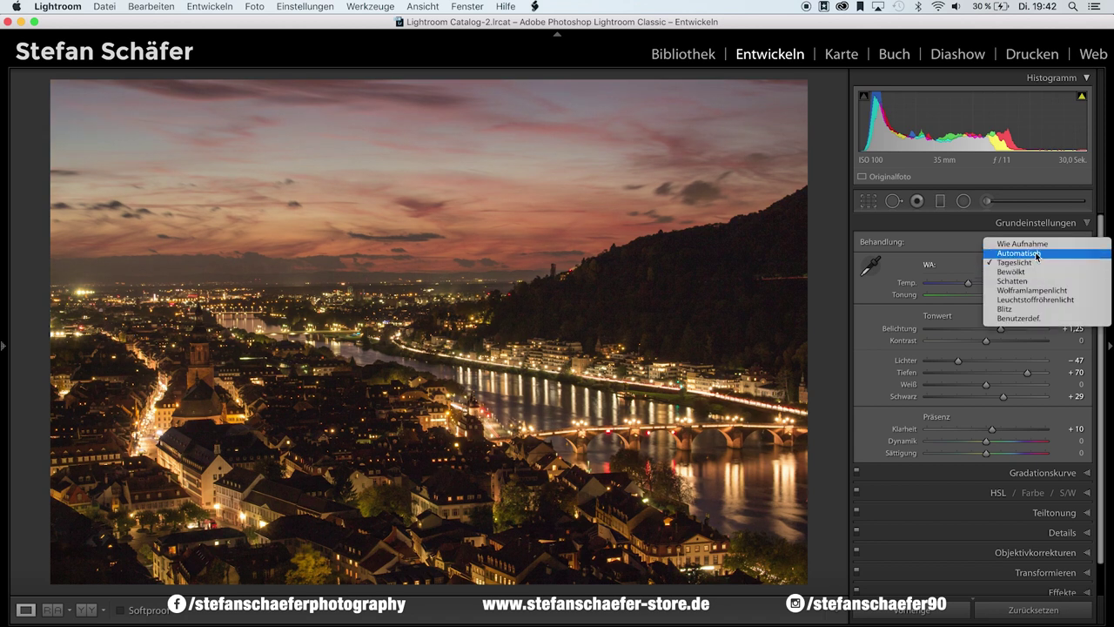
{"action": "left_click", "coordinate": [1032, 252]}
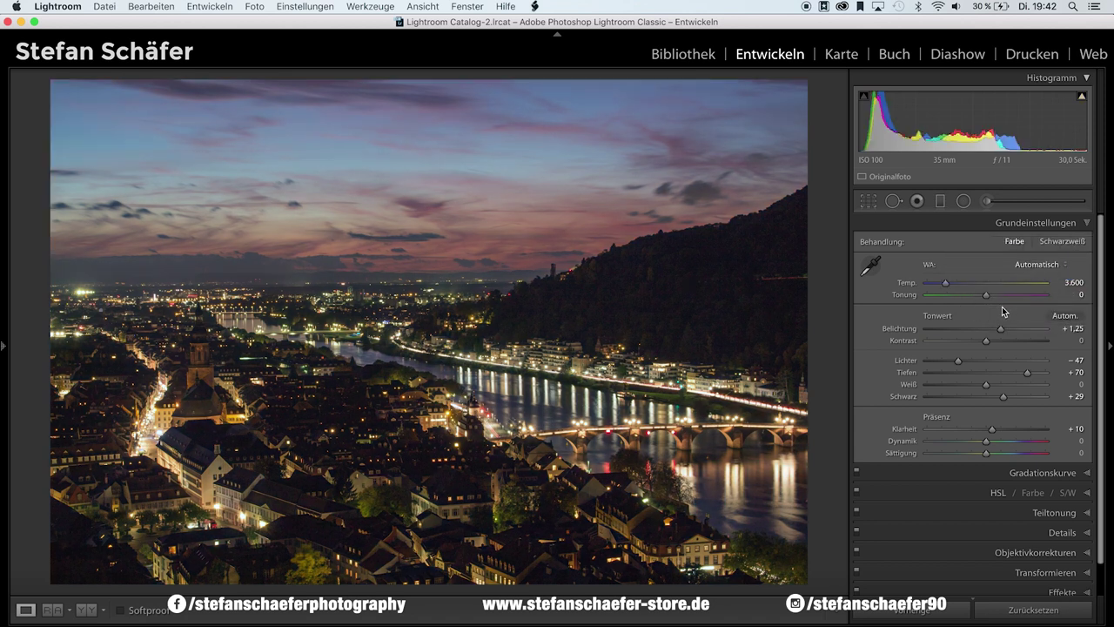
{"action": "left_click_drag", "start_coordinate": [946, 286], "coordinate": [952, 287]}
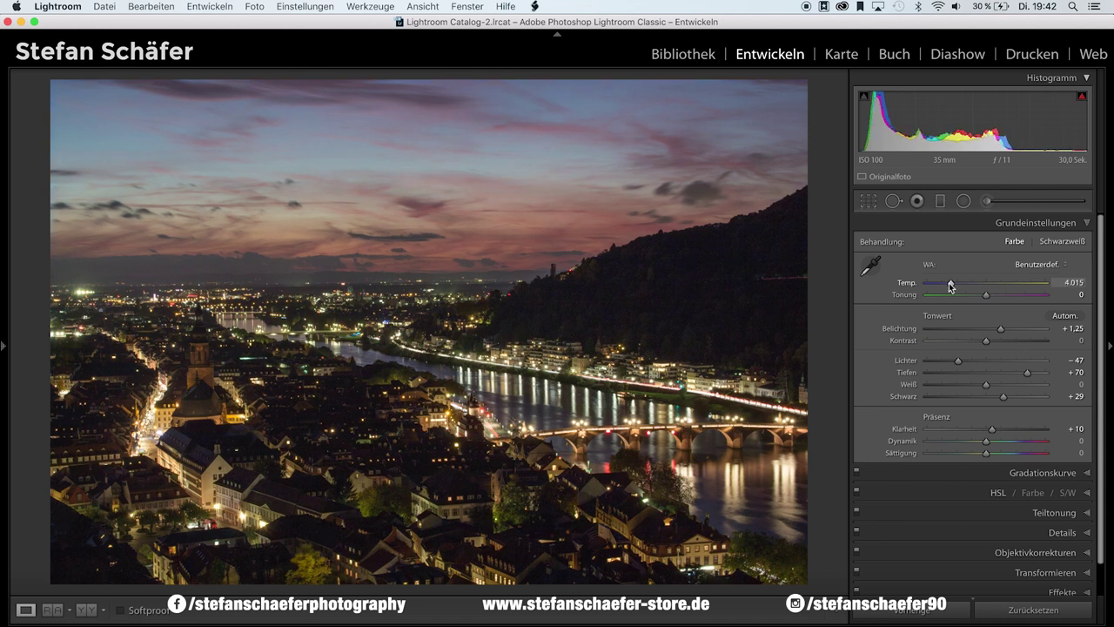
{"action": "left_click_drag", "start_coordinate": [951, 287], "coordinate": [955, 287]}
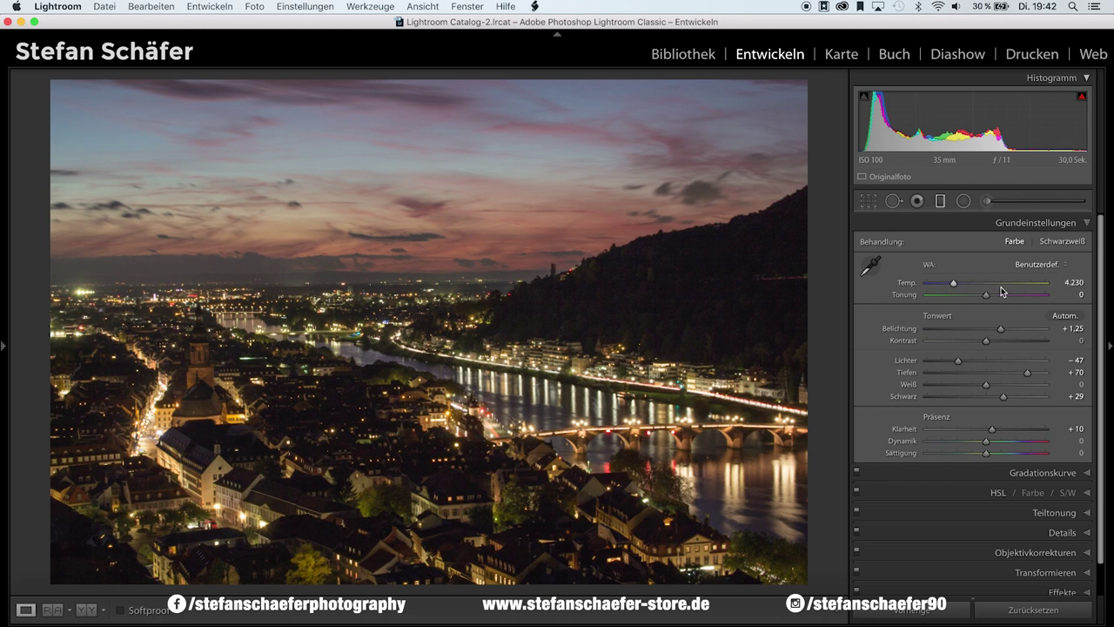
{"action": "key", "text": "m"}
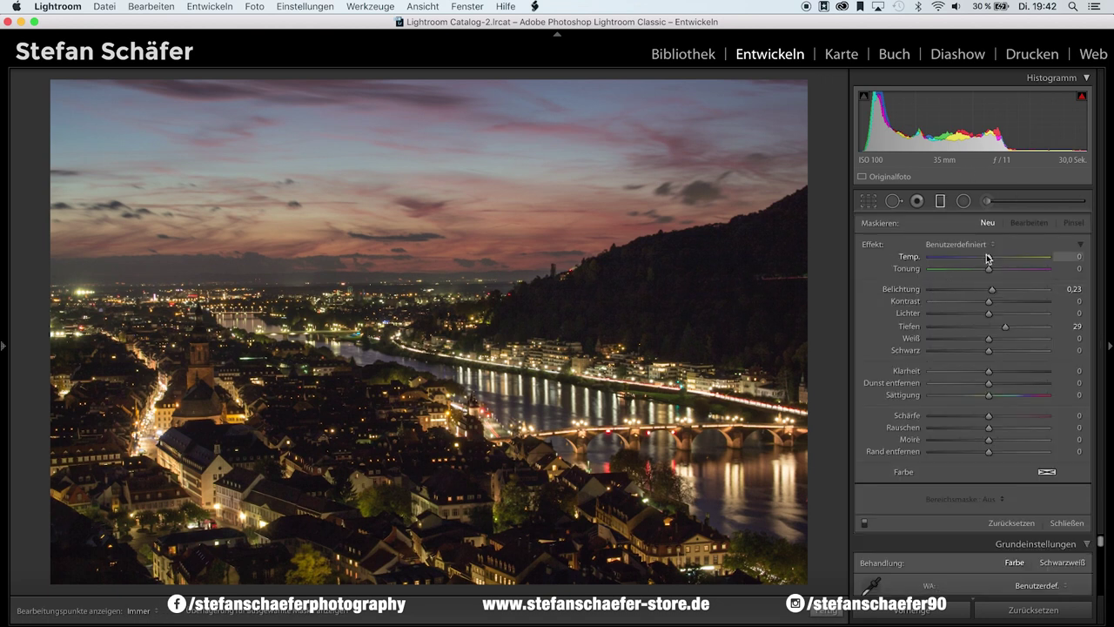
Step: Cool the sky with a graduated filter at Temp −28, Tint −12, then raise Exposure to +1.60
{"action": "key", "text": "alt"}
{"action": "left_click", "coordinate": [877, 249]}
{"action": "left_click_drag", "start_coordinate": [988, 257], "coordinate": [977, 260]}
{"action": "left_click_drag", "start_coordinate": [323, 87], "coordinate": [318, 267]}
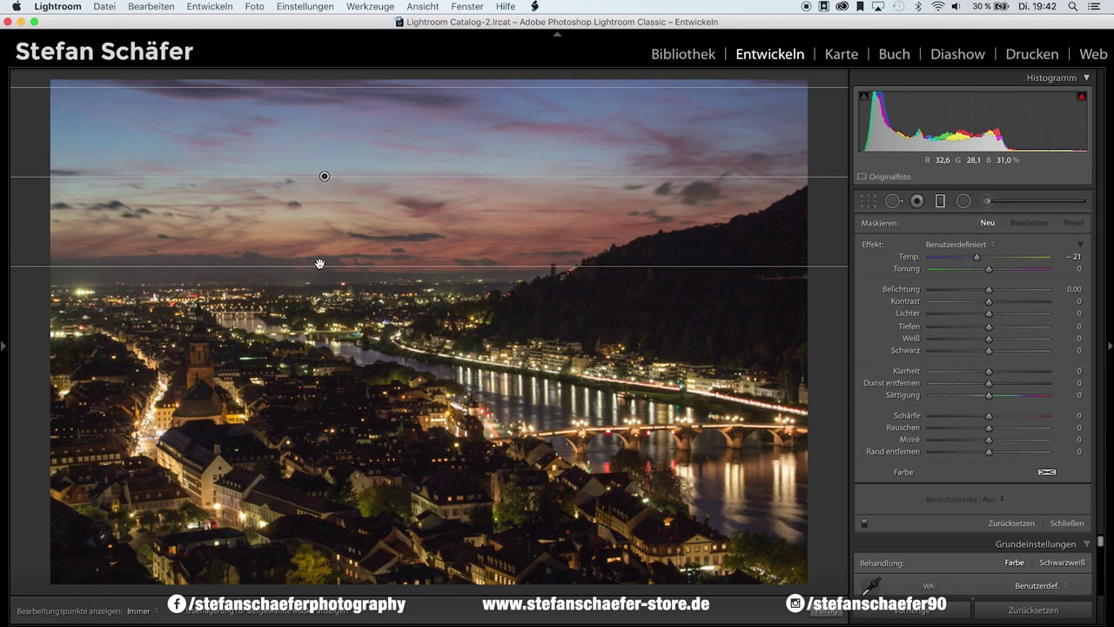
{"action": "left_click_drag", "start_coordinate": [976, 261], "coordinate": [974, 257]}
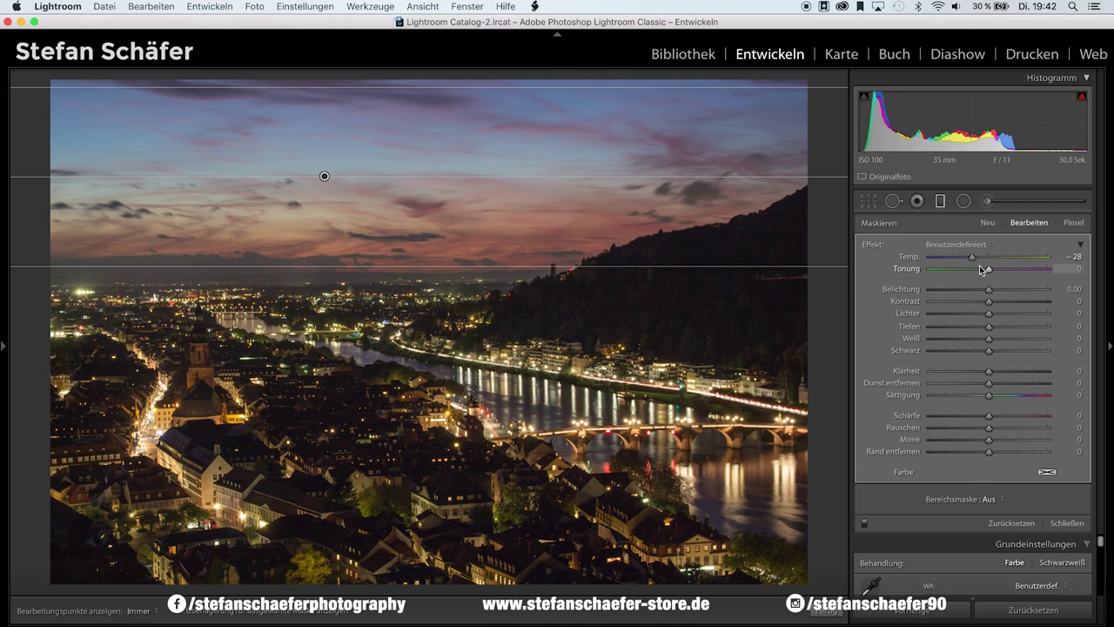
{"action": "left_click_drag", "start_coordinate": [981, 273], "coordinate": [978, 273]}
{"action": "left_click", "coordinate": [828, 612]}
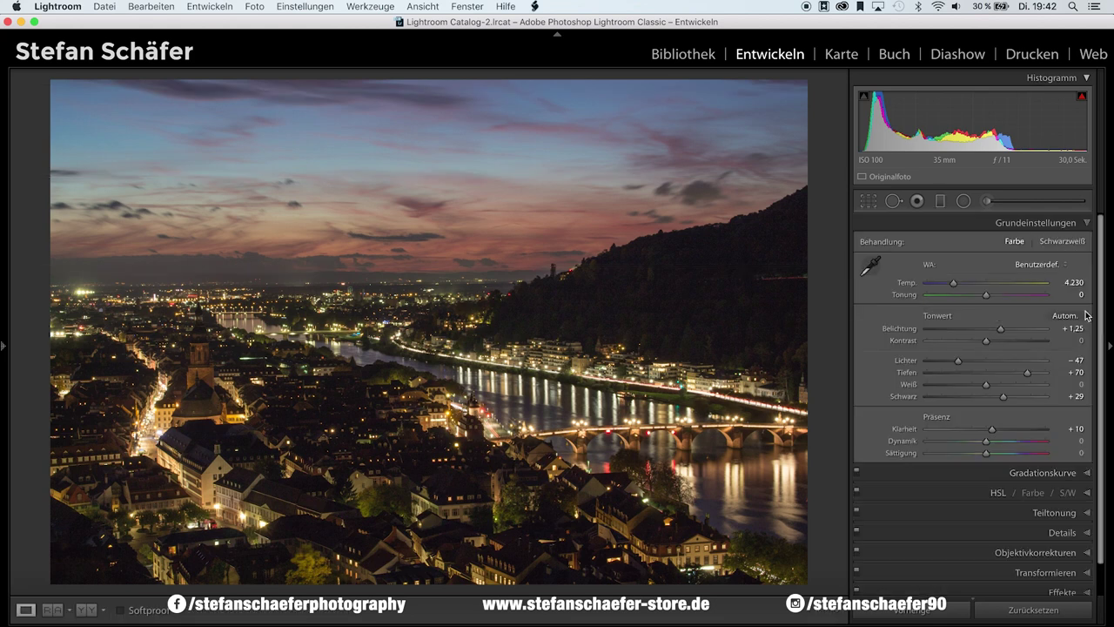
{"action": "left_click_drag", "start_coordinate": [1002, 329], "coordinate": [1006, 330]}
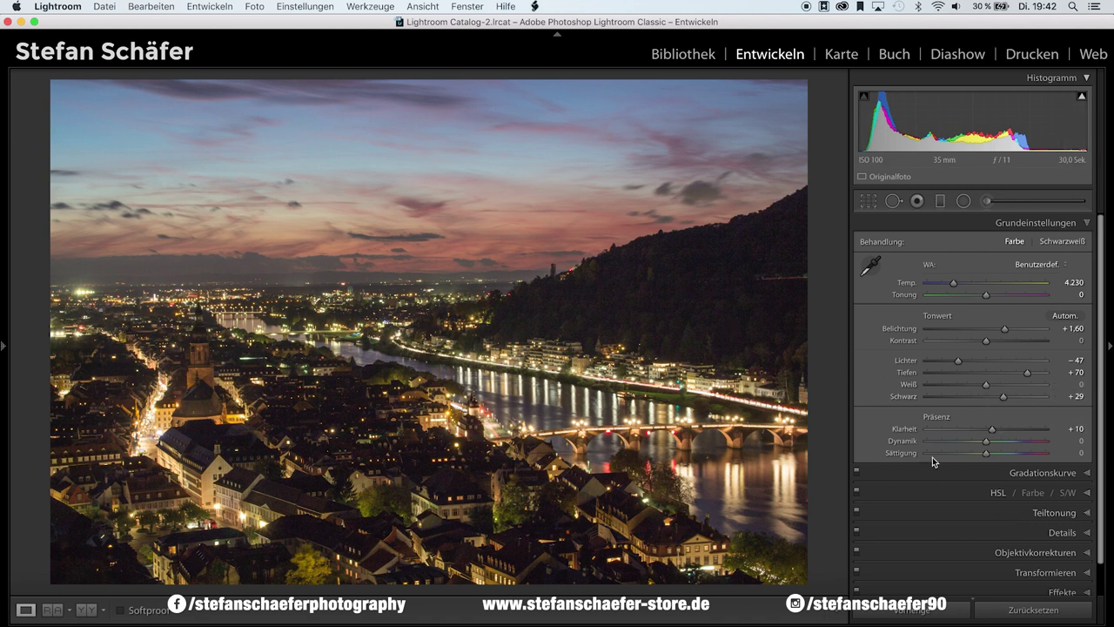
Step: In the Details panel, set sharpening Amount to 50 and Masking to 40
{"action": "left_click", "coordinate": [1029, 544]}
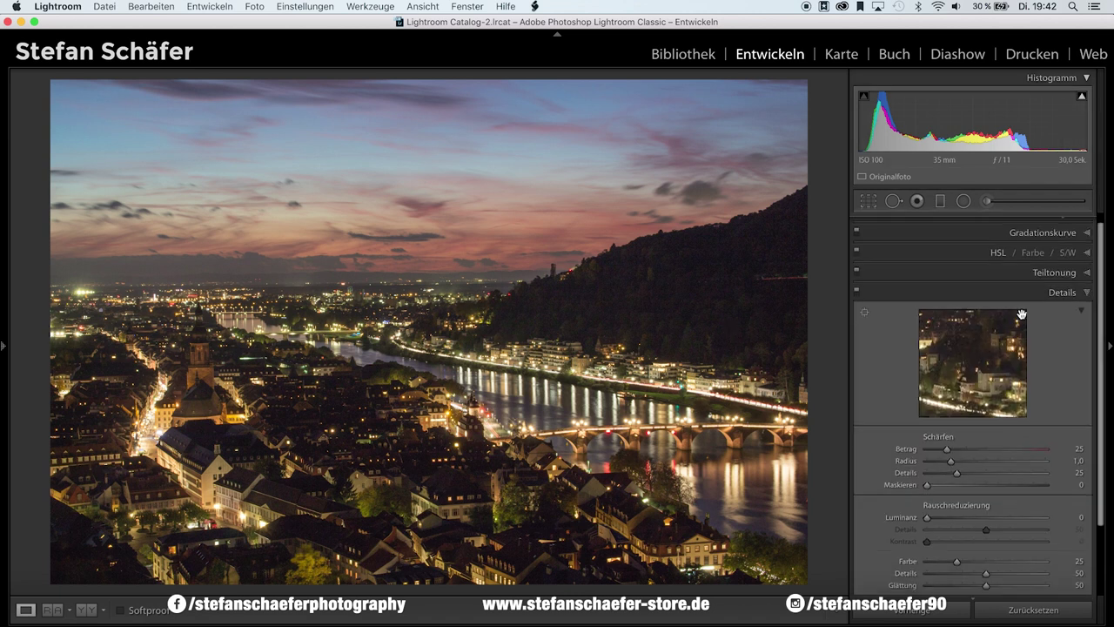
{"action": "left_click", "coordinate": [967, 449]}
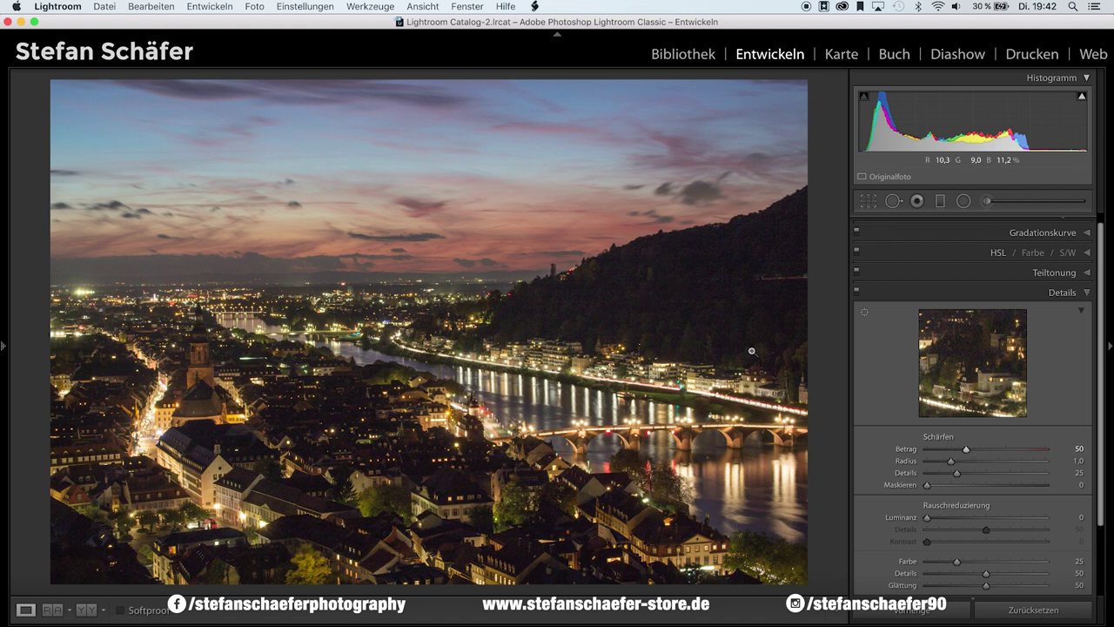
{"action": "left_click_drag", "start_coordinate": [927, 484], "coordinate": [965, 488]}
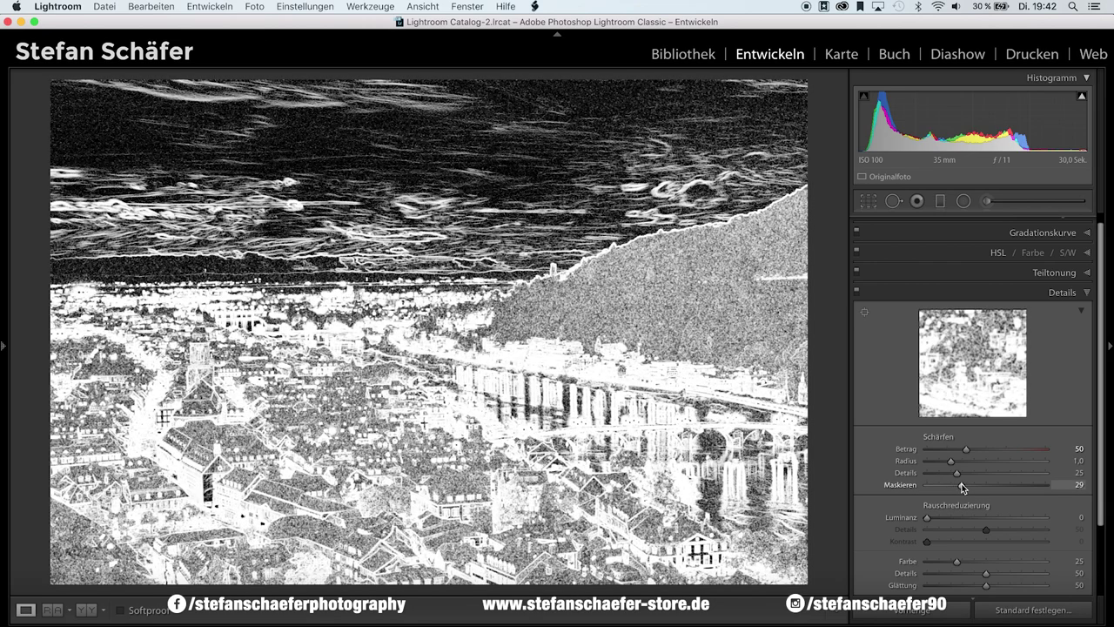
{"action": "left_click_drag", "start_coordinate": [964, 488], "coordinate": [975, 486]}
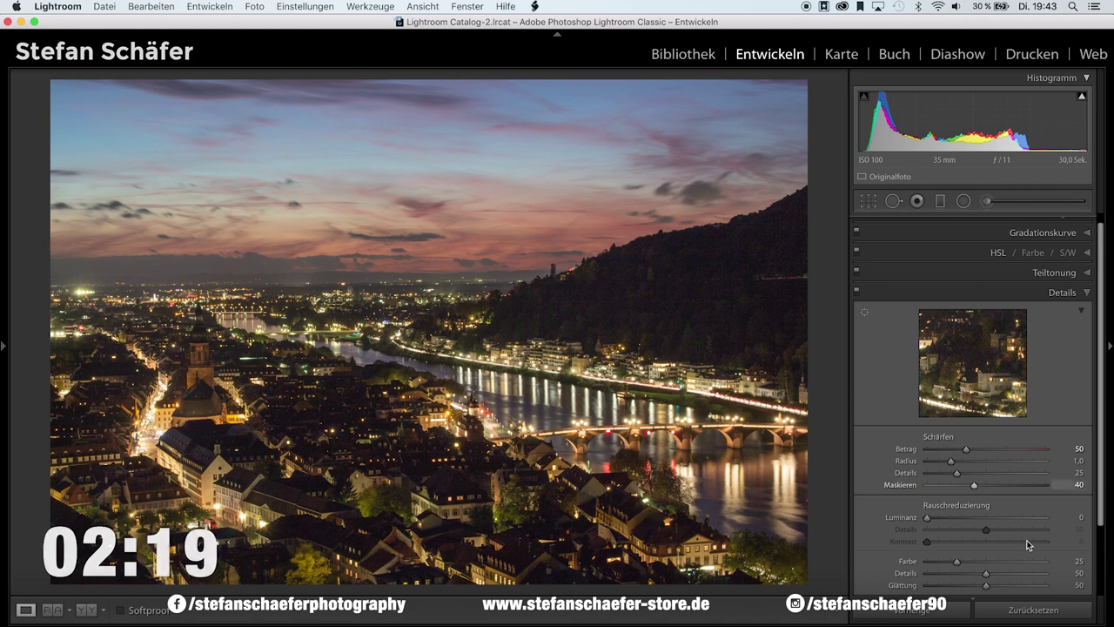
Step: At 1:1 zoom, set Luminance noise reduction 30, sharpening Detail 49 and Color 66, then fit the view
{"action": "left_click", "coordinate": [692, 304]}
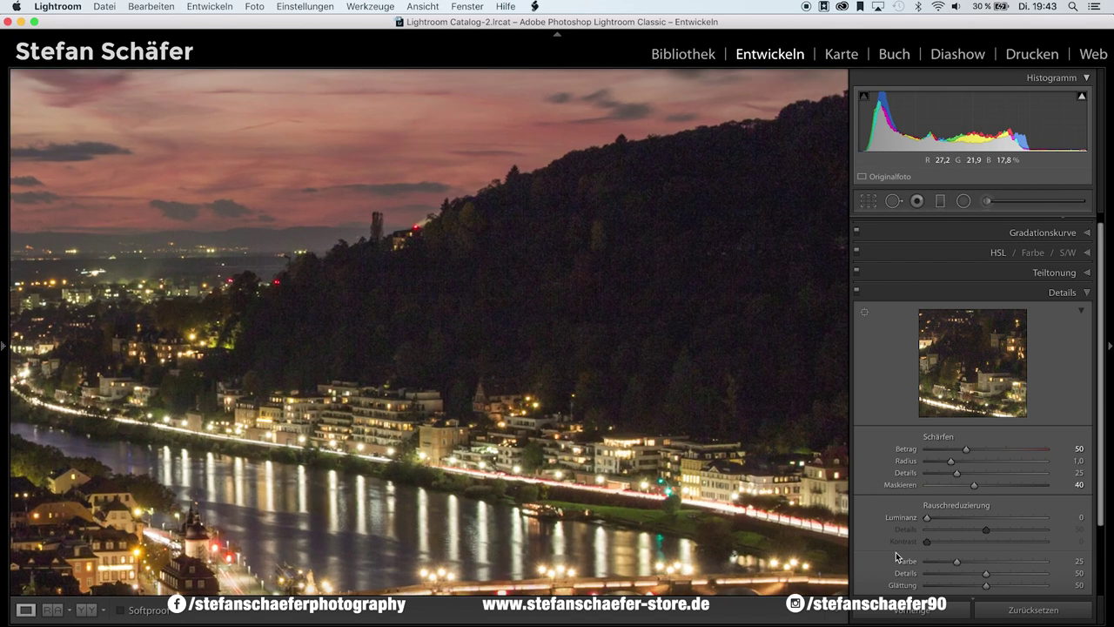
{"action": "left_click_drag", "start_coordinate": [928, 517], "coordinate": [964, 520]}
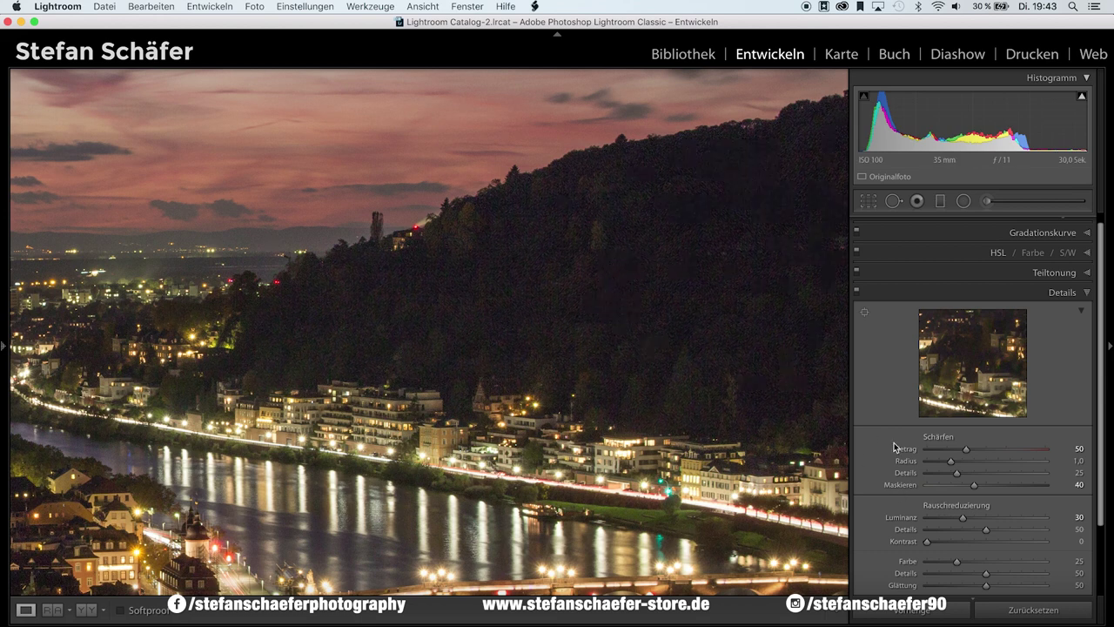
{"action": "left_click_drag", "start_coordinate": [956, 472], "coordinate": [976, 472]}
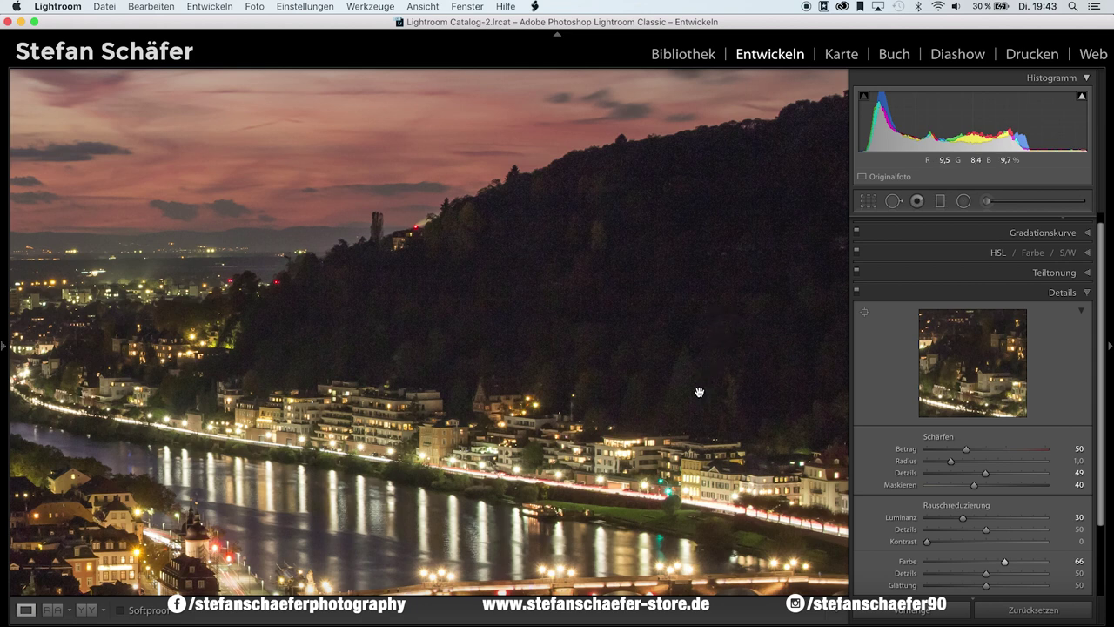
{"action": "left_click", "coordinate": [571, 488]}
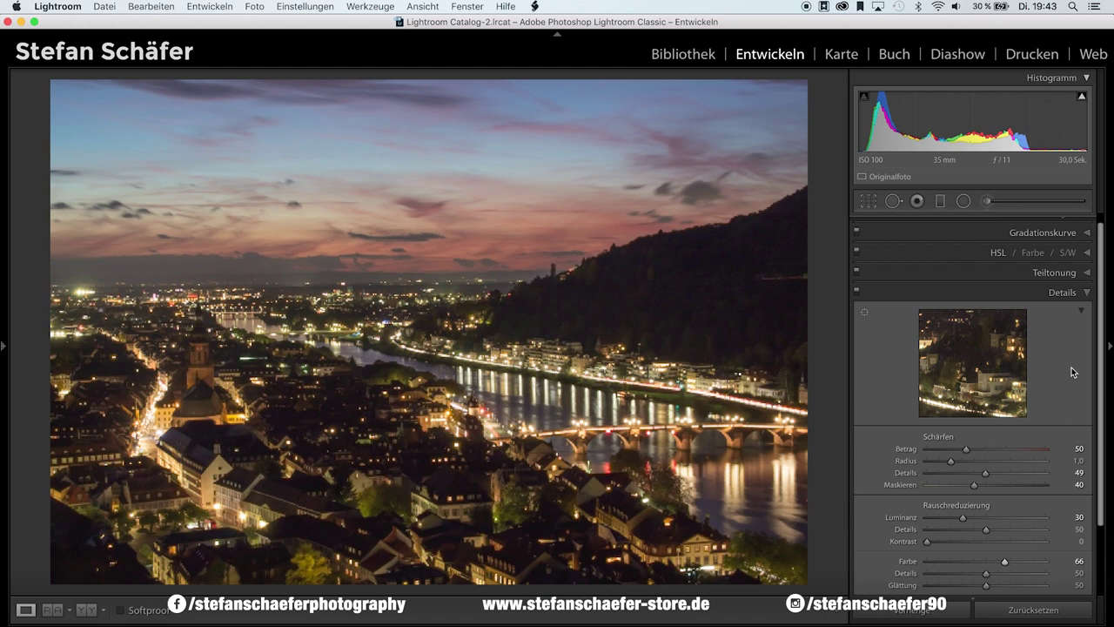
Step: Enable lens profile corrections and chromatic aberration removal, then switch to Crop & Straighten
{"action": "scroll", "coordinate": [1072, 367], "scroll_direction": "down", "scroll_amount": 3}
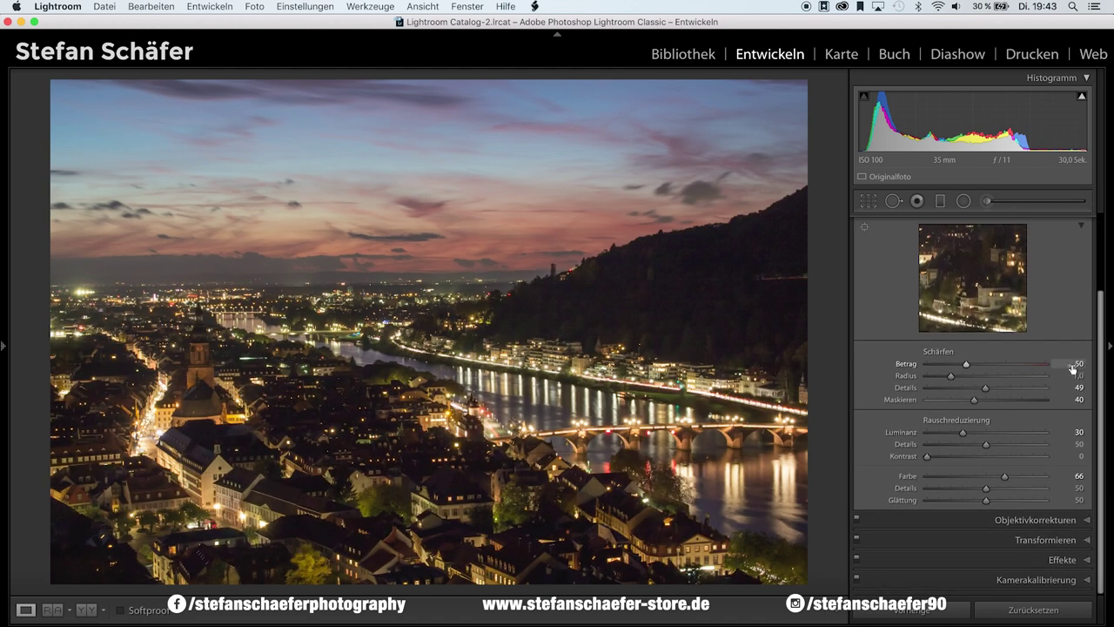
{"action": "left_click", "coordinate": [999, 520]}
{"action": "left_click", "coordinate": [945, 375]}
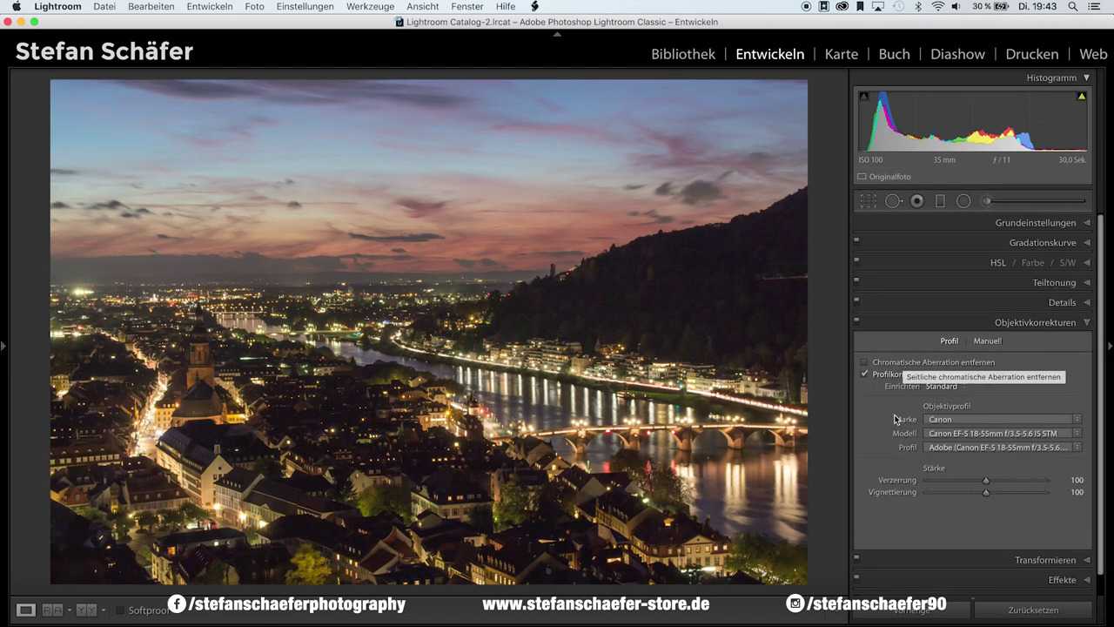
{"action": "left_click", "coordinate": [888, 362]}
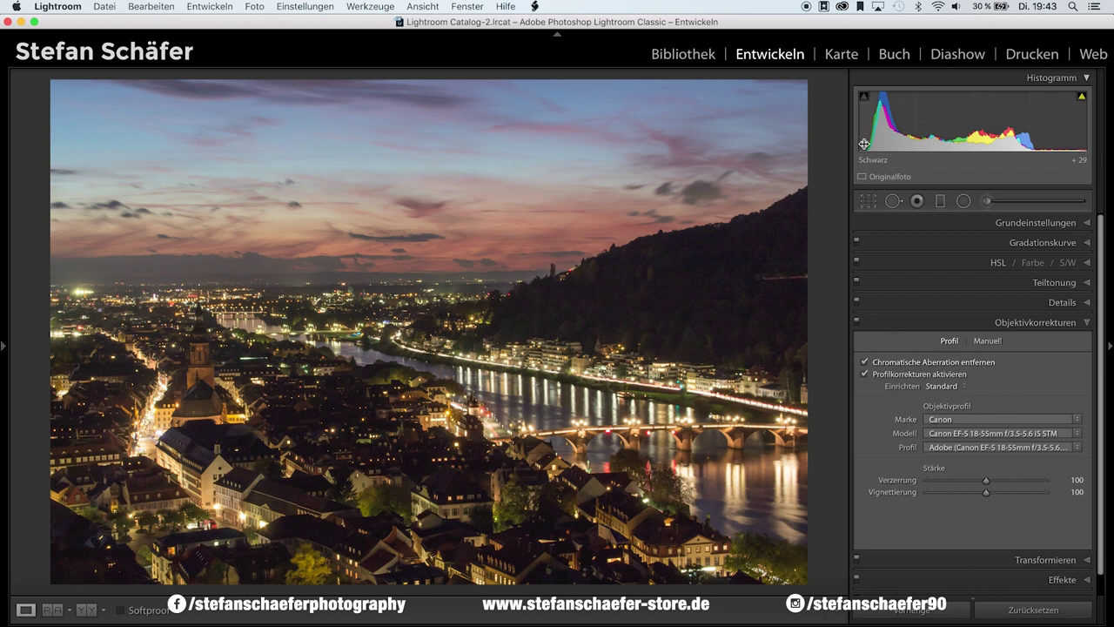
{"action": "key", "text": "r"}
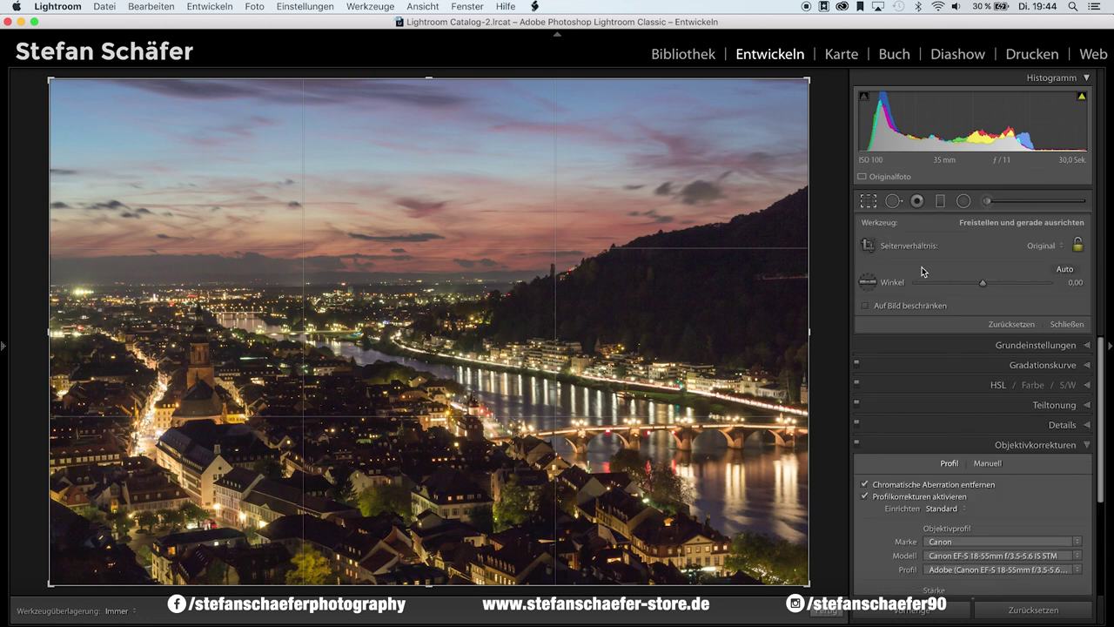
Step: Straighten the photo 0.22° along the horizon and apply the crop
{"action": "left_click", "coordinate": [868, 282]}
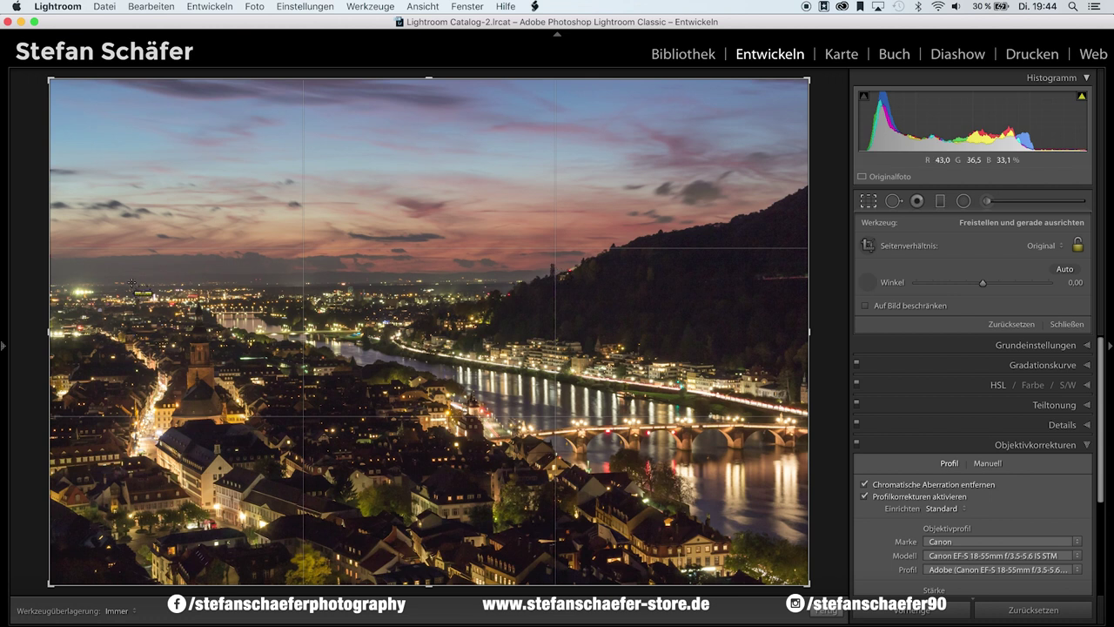
{"action": "left_click_drag", "start_coordinate": [96, 282], "coordinate": [516, 281]}
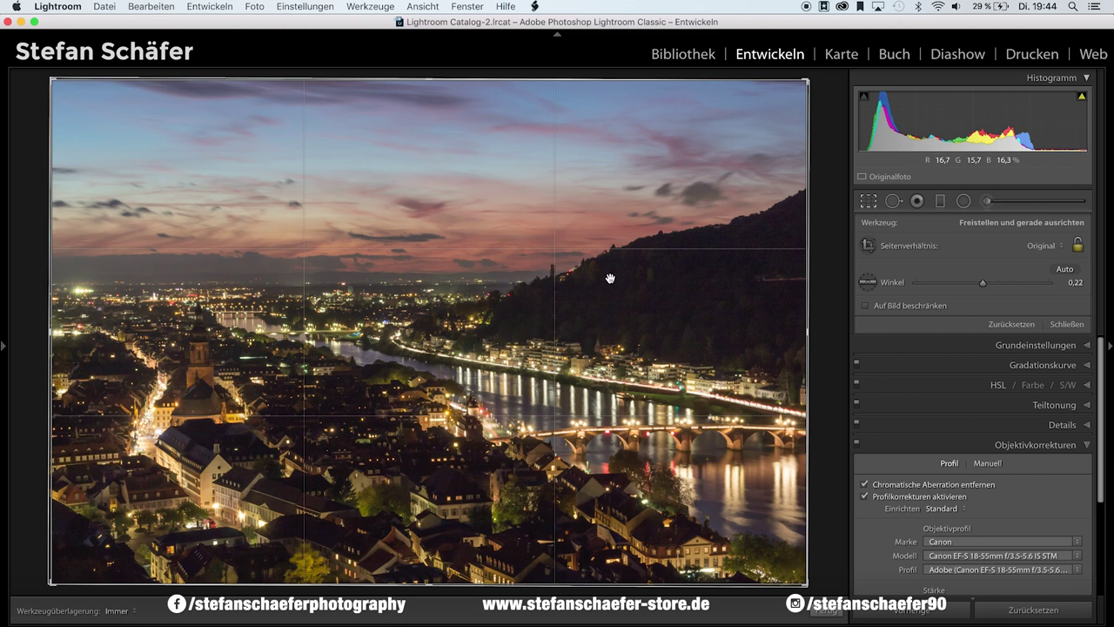
{"action": "key", "text": "Return"}
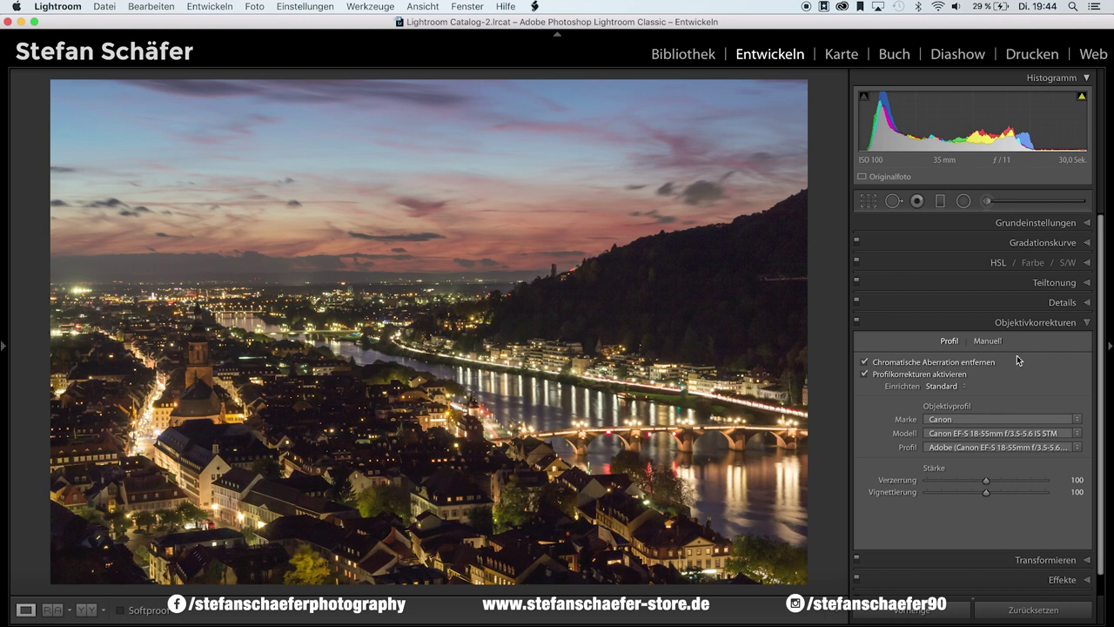
Step: Add a −10 vignette and set camera calibration Red primary hue +18, Blue primary hue −21
{"action": "left_click", "coordinate": [1057, 579]}
{"action": "left_click_drag", "start_coordinate": [984, 408], "coordinate": [980, 407]}
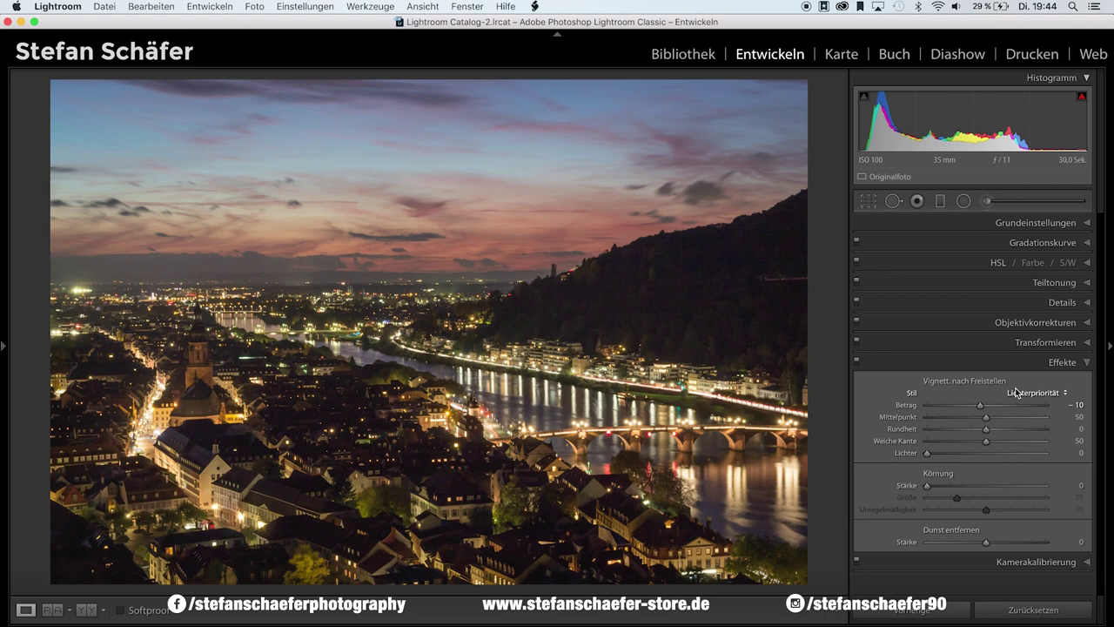
{"action": "left_click", "coordinate": [1010, 562]}
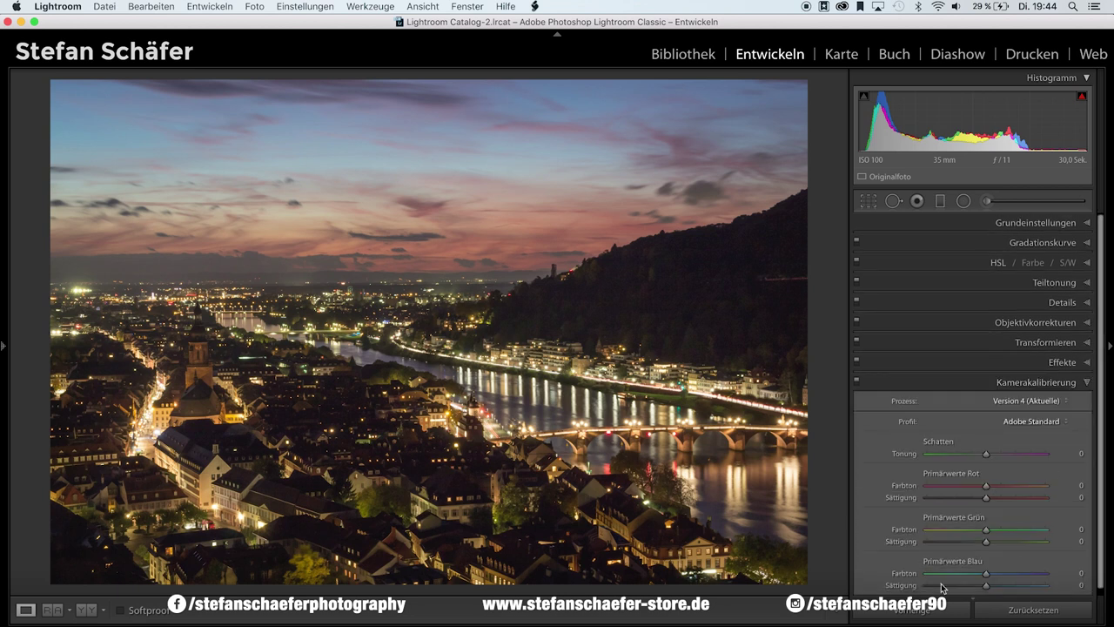
{"action": "left_click_drag", "start_coordinate": [986, 573], "coordinate": [973, 575]}
{"action": "left_click_drag", "start_coordinate": [986, 486], "coordinate": [996, 491]}
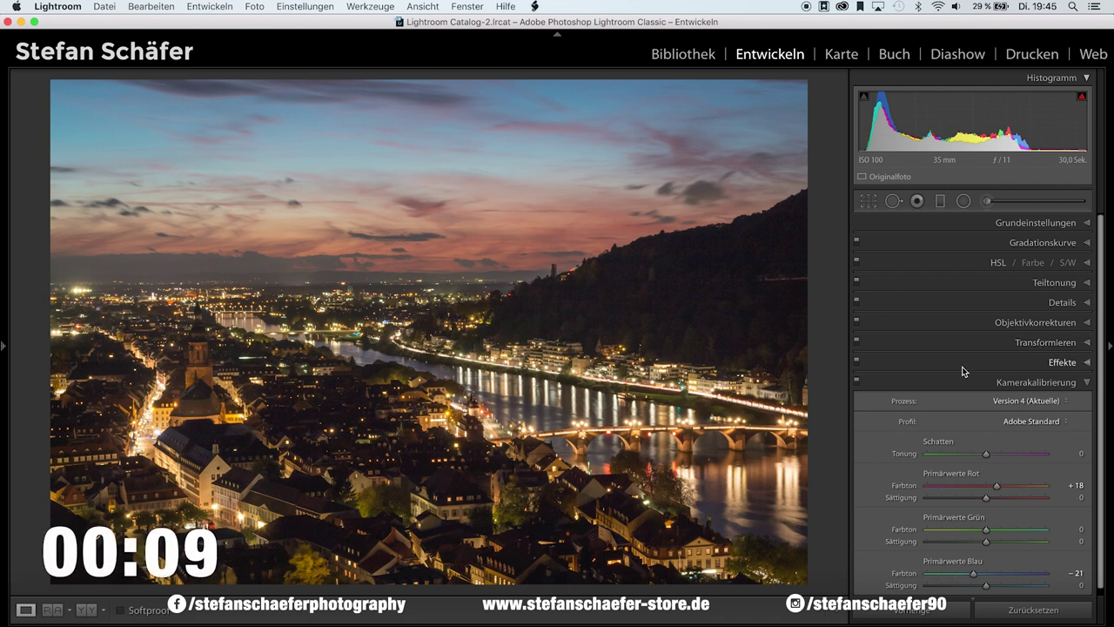
Step: Open the Tone Curve panel and toggle the before view to compare with the original
{"action": "left_click", "coordinate": [1023, 242]}
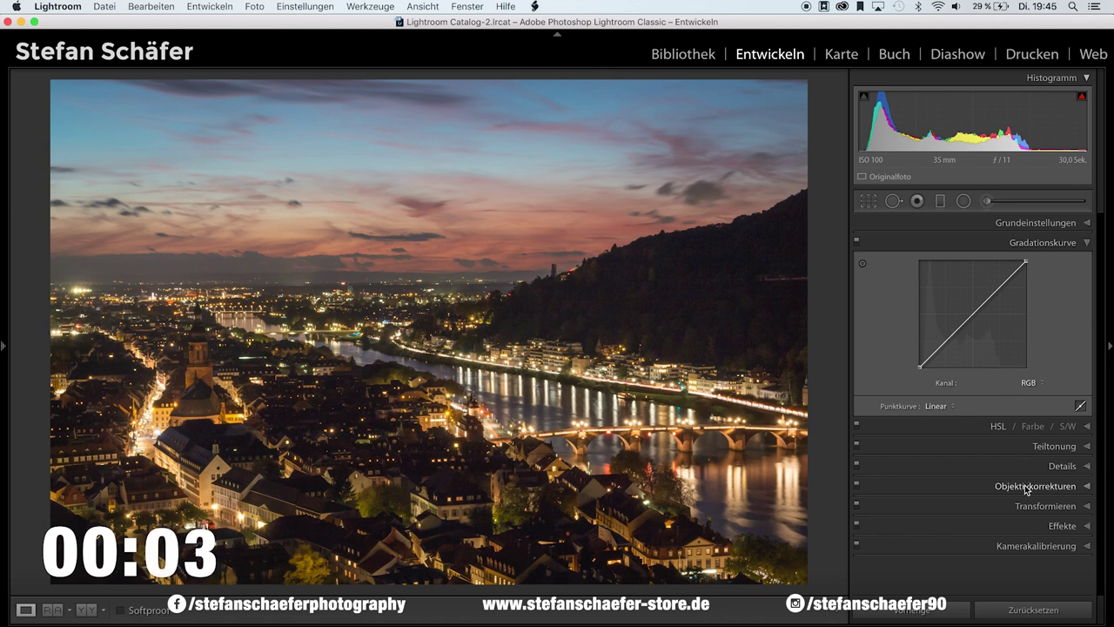
{"action": "key", "text": "shift"}
{"action": "key", "text": "backslash"}
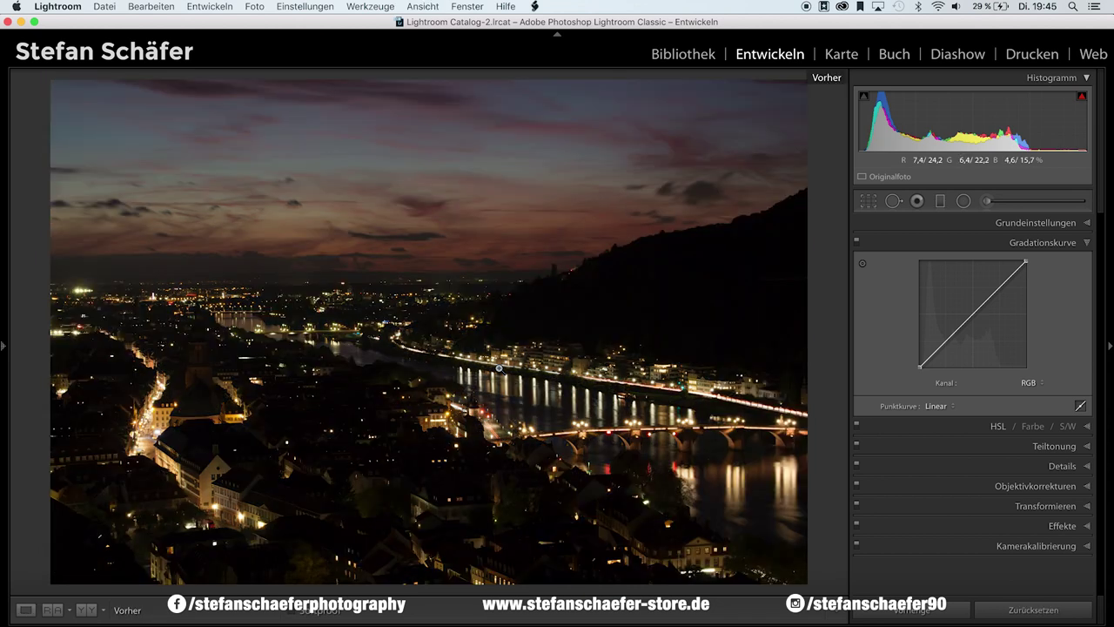
{"action": "key", "text": "backslash"}
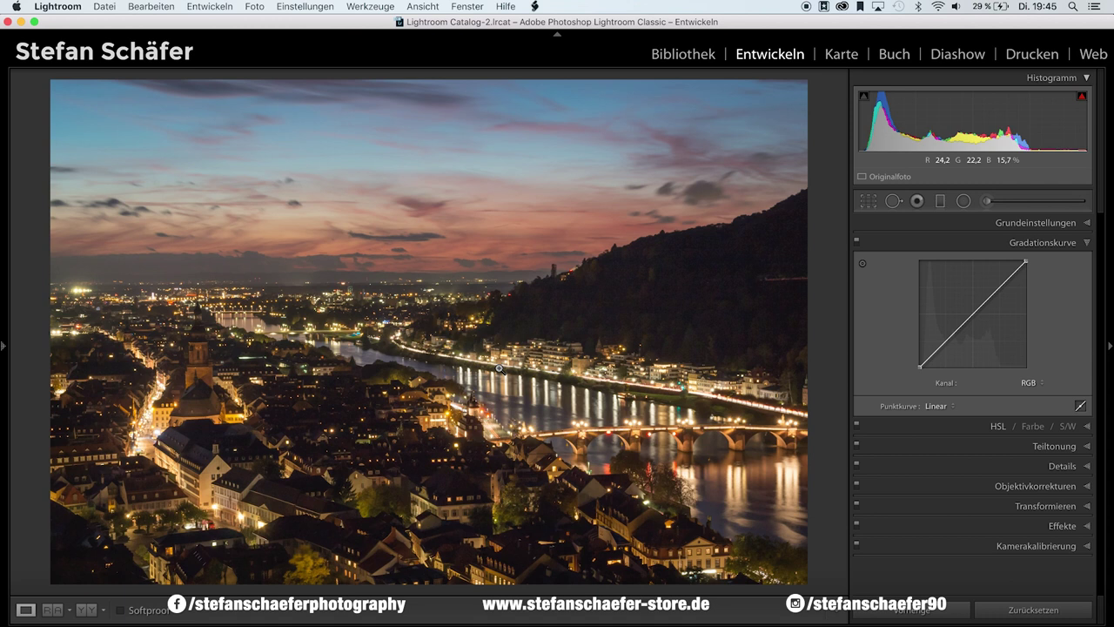
Step: Reset Blacks to 0 in the Basic panel and compare before and after
{"action": "left_click", "coordinate": [997, 223]}
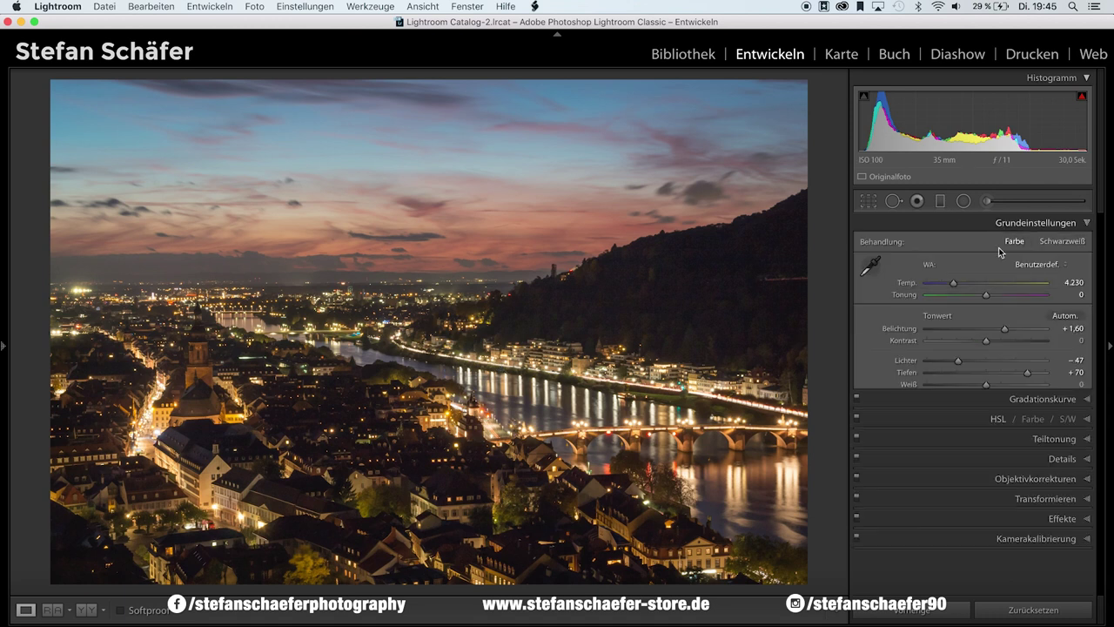
{"action": "left_click_drag", "start_coordinate": [1006, 394], "coordinate": [987, 397]}
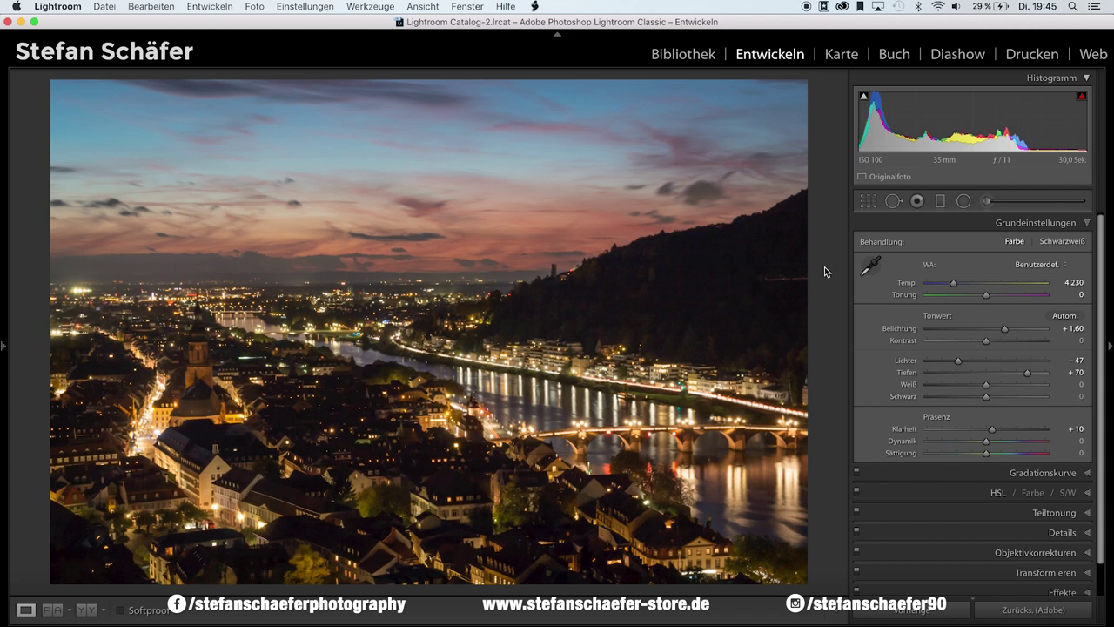
{"action": "key", "text": "backslash"}
{"action": "key", "text": "backslash"}
{"action": "key", "text": "backslash"}
{"action": "key", "text": "backslash"}
{"action": "key", "text": "backslash"}
{"action": "key", "text": "backslash"}
{"action": "key", "text": "backslash"}
{"action": "key", "text": "backslash"}
{"action": "key", "text": "backslash"}
{"action": "key", "text": "backslash"}
{"action": "key", "text": "backslash"}
{"action": "key", "text": "backslash"}
{"action": "key", "text": "backslash"}
{"action": "key", "text": "backslash"}
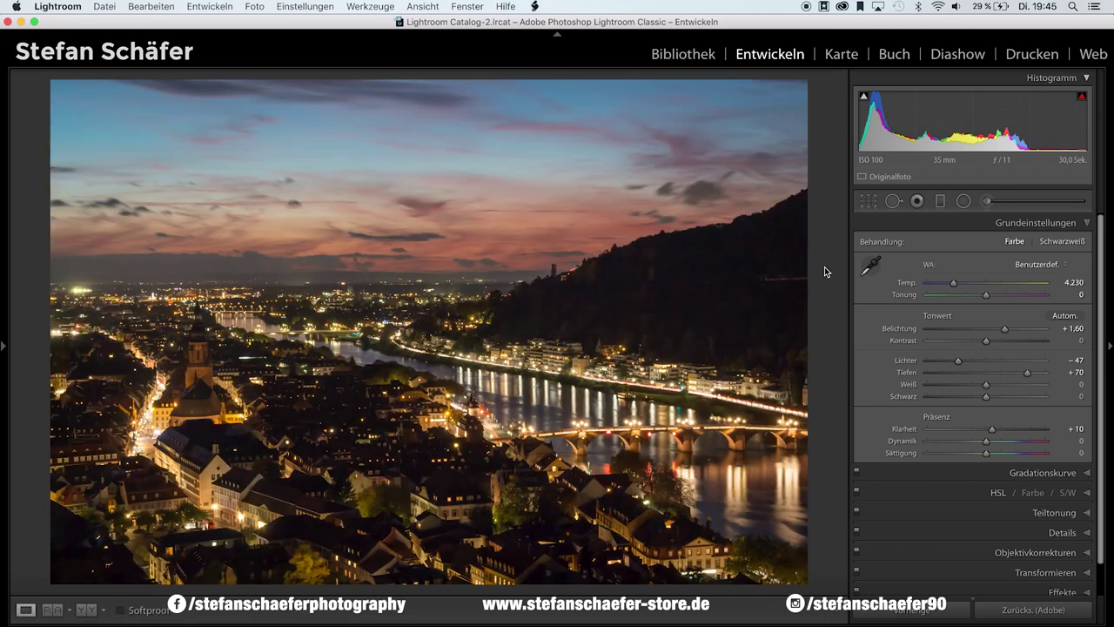